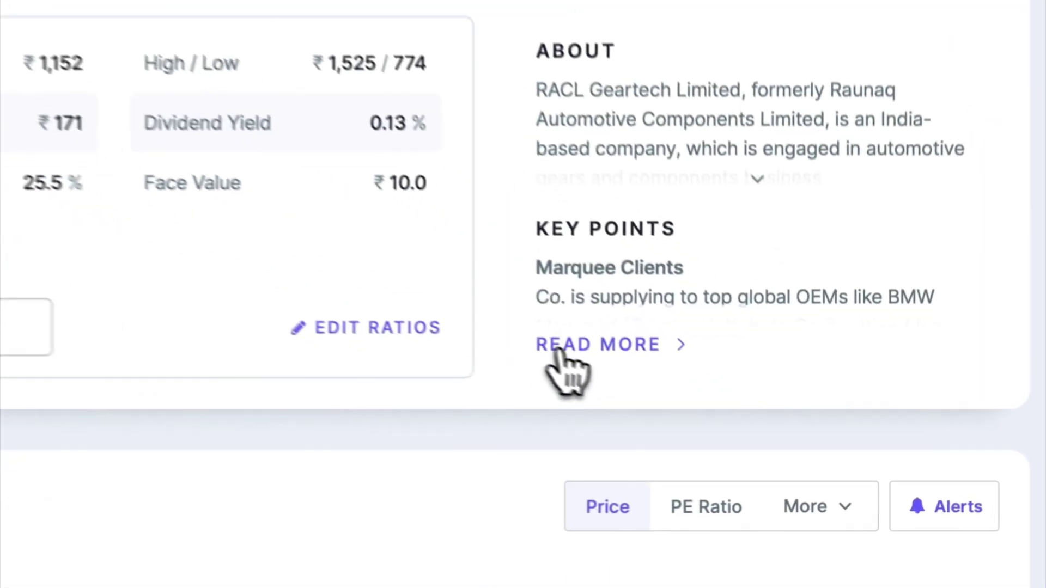
Read RACL Geartech's full company description and key points, then close the details panel
left_click(725, 429)
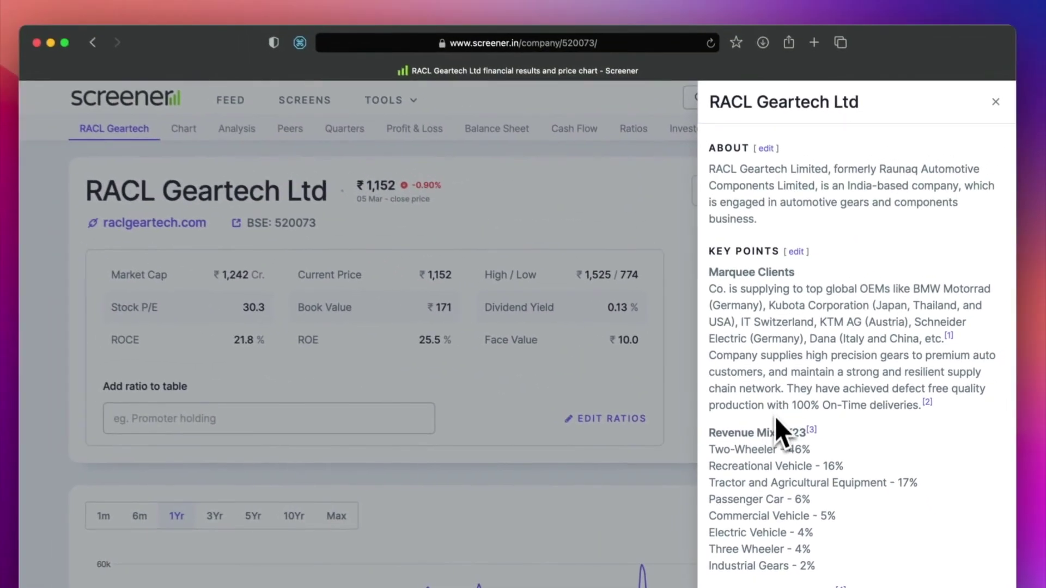
triple_click(780, 434)
left_click(665, 452)
Chart PE, then Price to Book, and save alerts for price above 50DMA and PE below 25
scroll(665, 462, "down", 5)
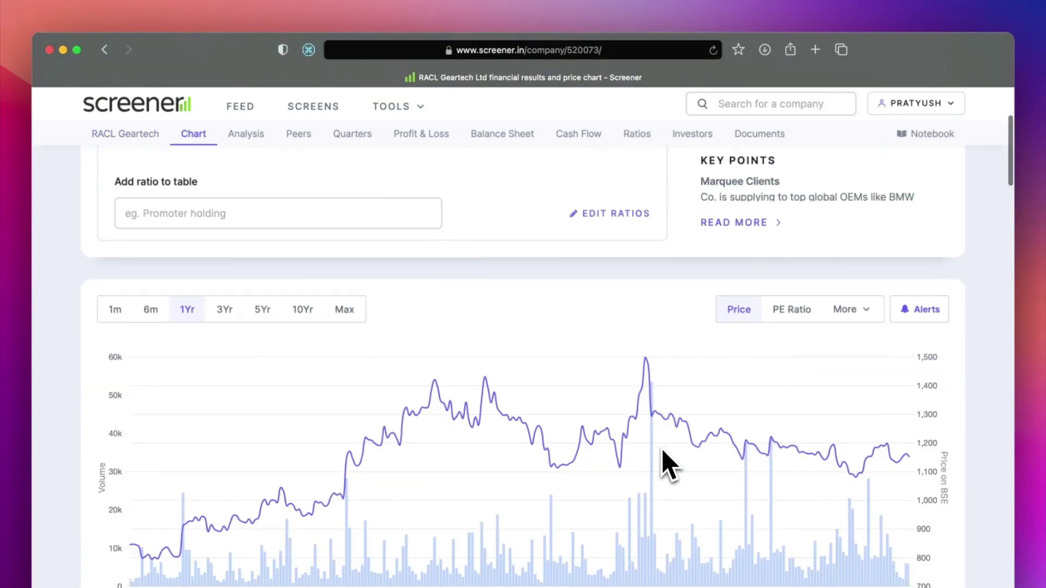
scroll(669, 465, "down", 2)
left_click(795, 218)
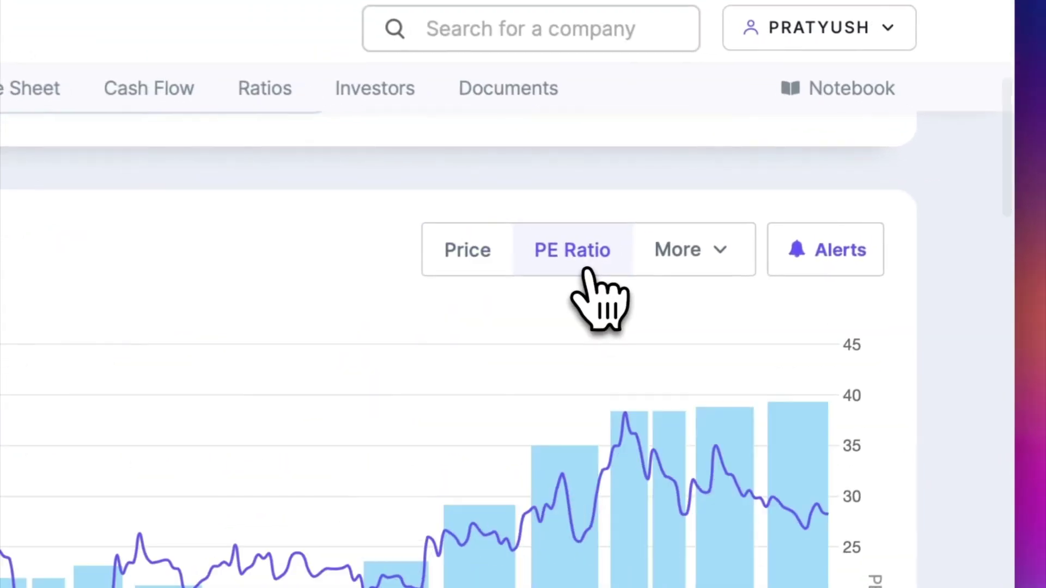
left_click(864, 215)
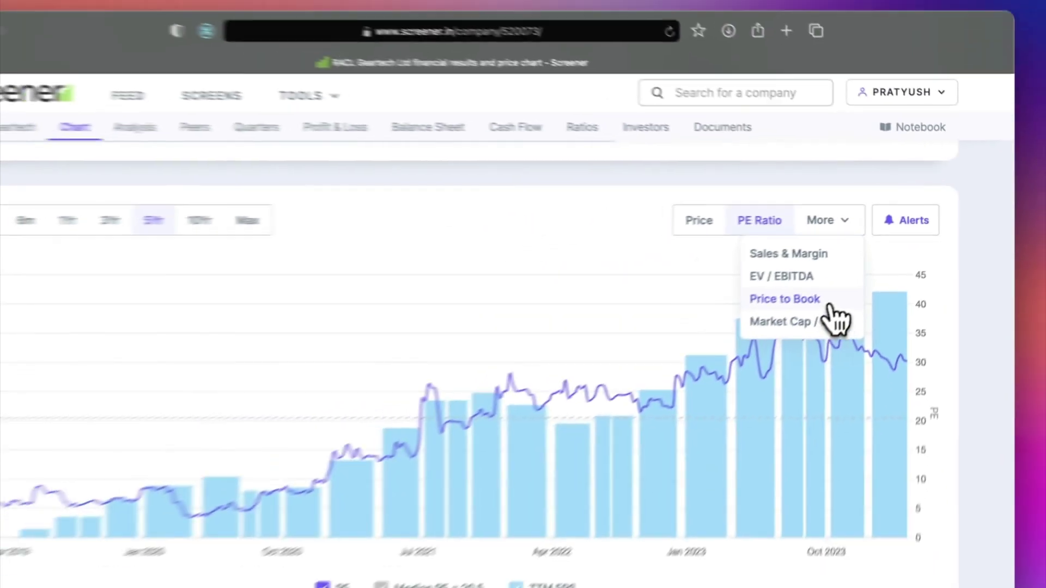
left_click(709, 388)
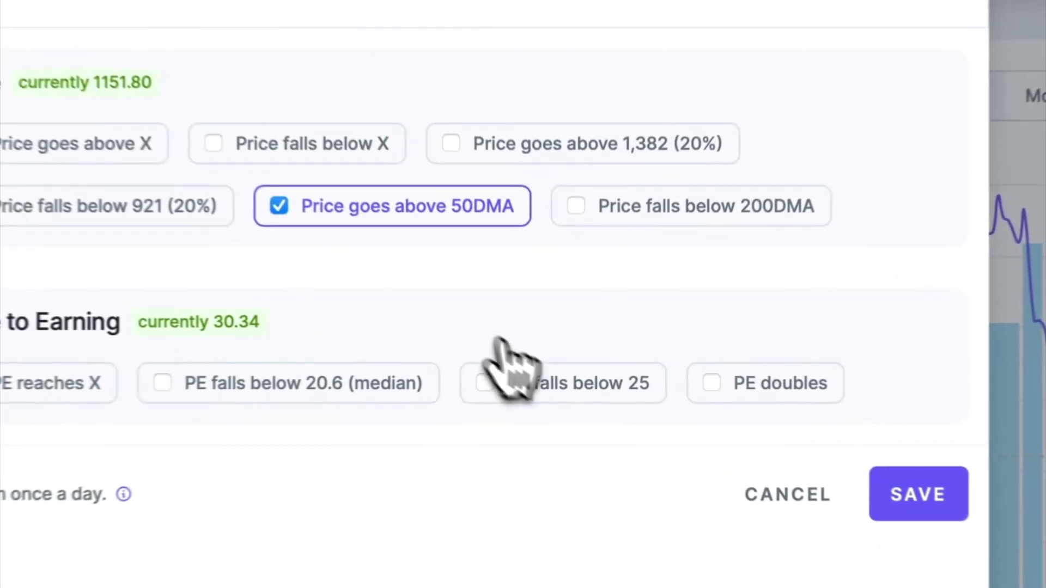
left_click(551, 384)
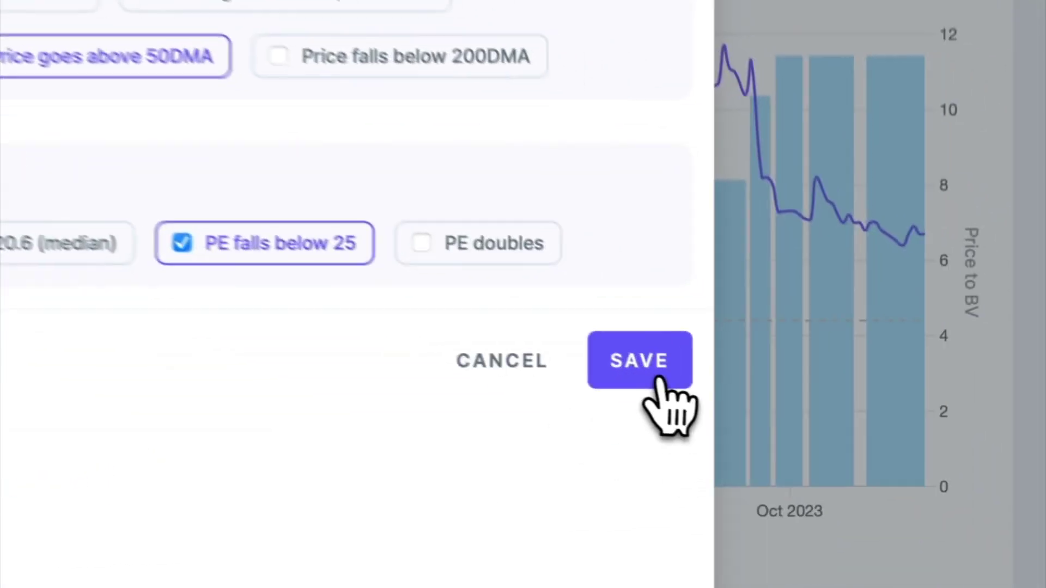
left_click(919, 495)
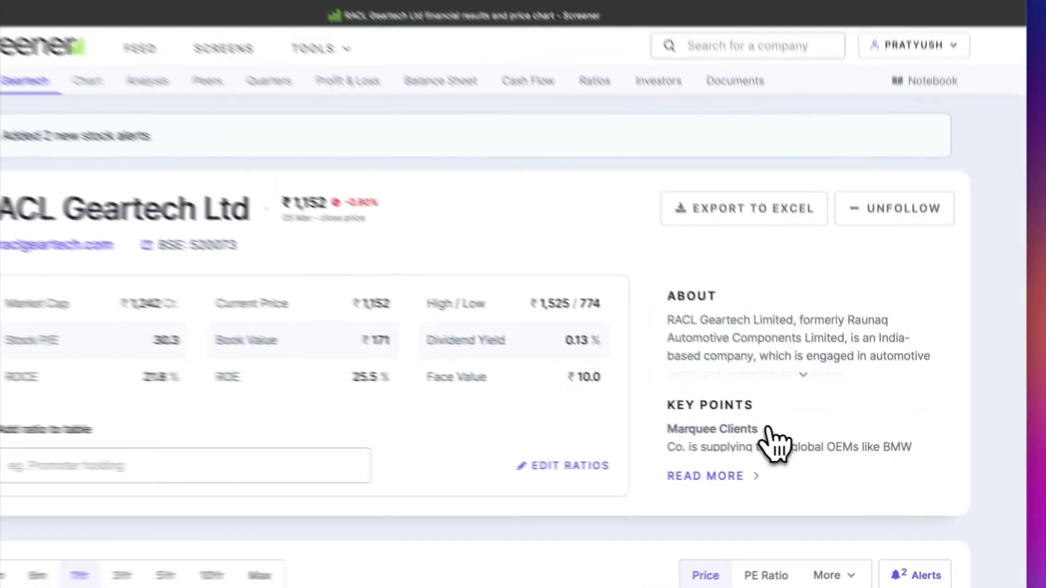
Review the top peers' figures, start a detailed comparison, then scroll toward Quarterly Results
scroll(774, 444, "down", 15)
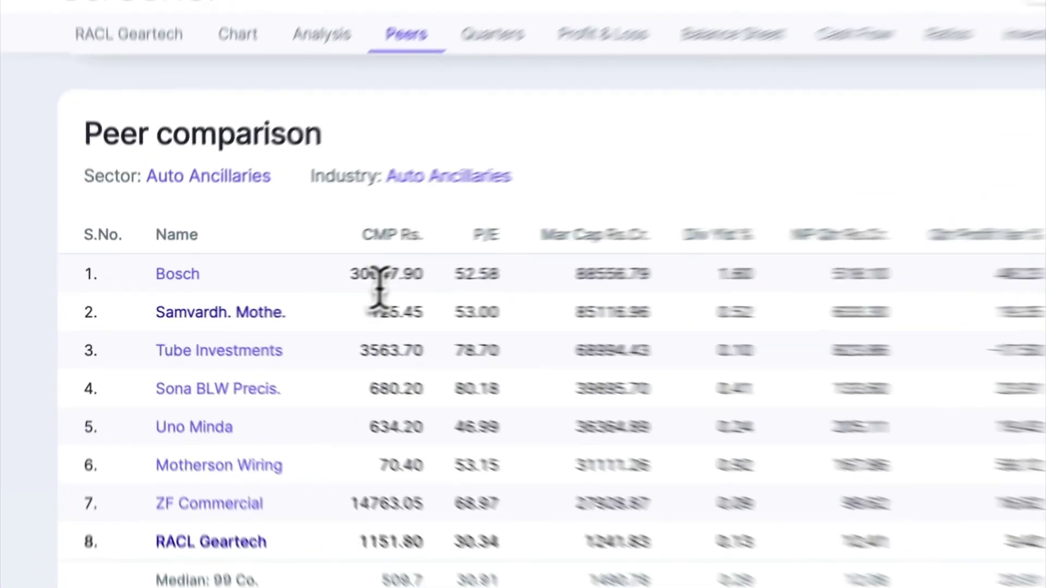
left_click_drag(285, 287, 290, 353)
left_click(262, 307)
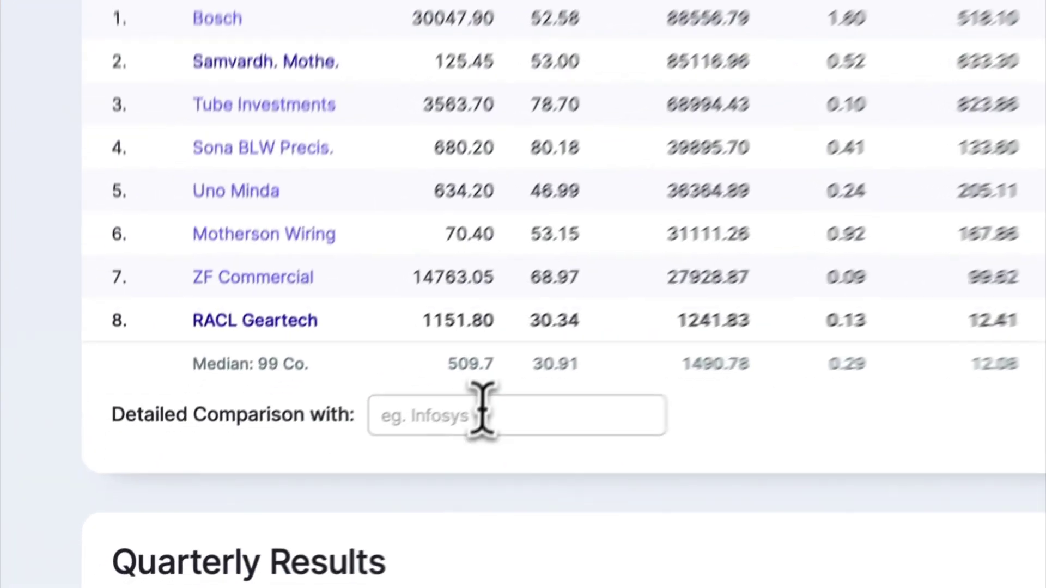
left_click(483, 414)
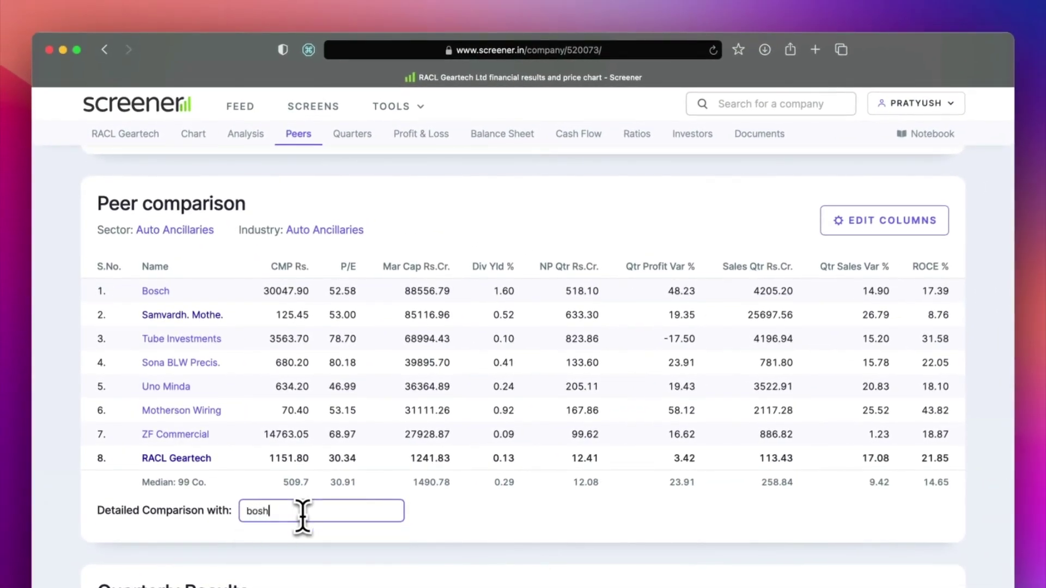
scroll(695, 502, "down", 15)
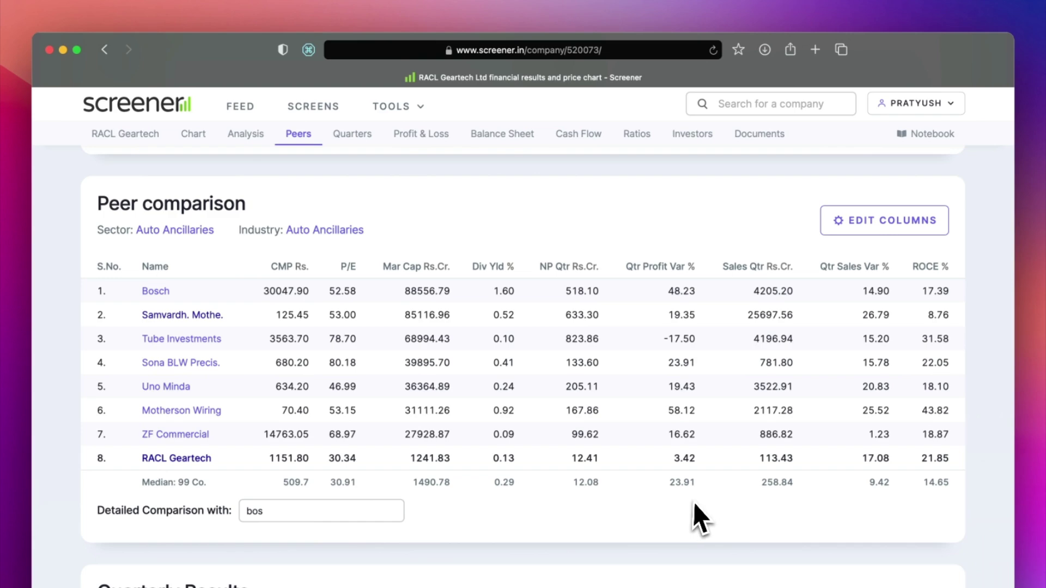
scroll(694, 501, "up", 1)
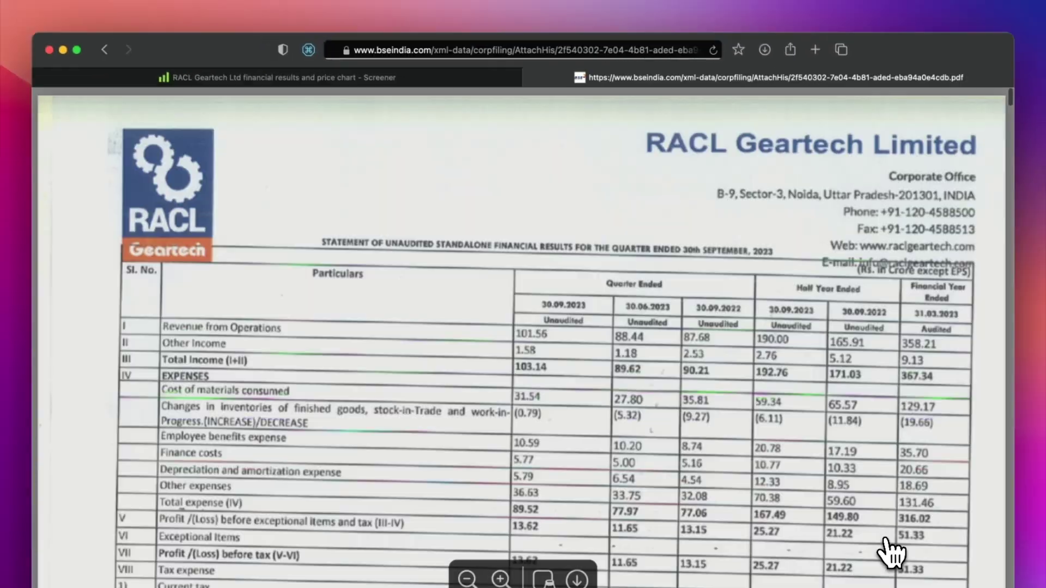
Close the BSE results PDF and scroll down to RACL Geartech's Profit & Loss table
key("super+w")
scroll(845, 483, "down", 8)
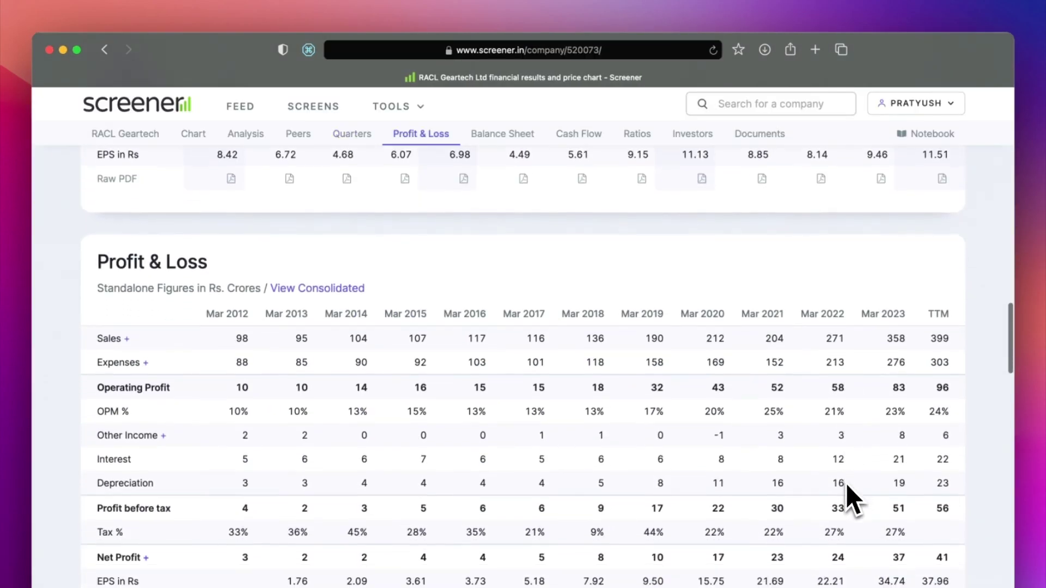
scroll(846, 484, "down", 1)
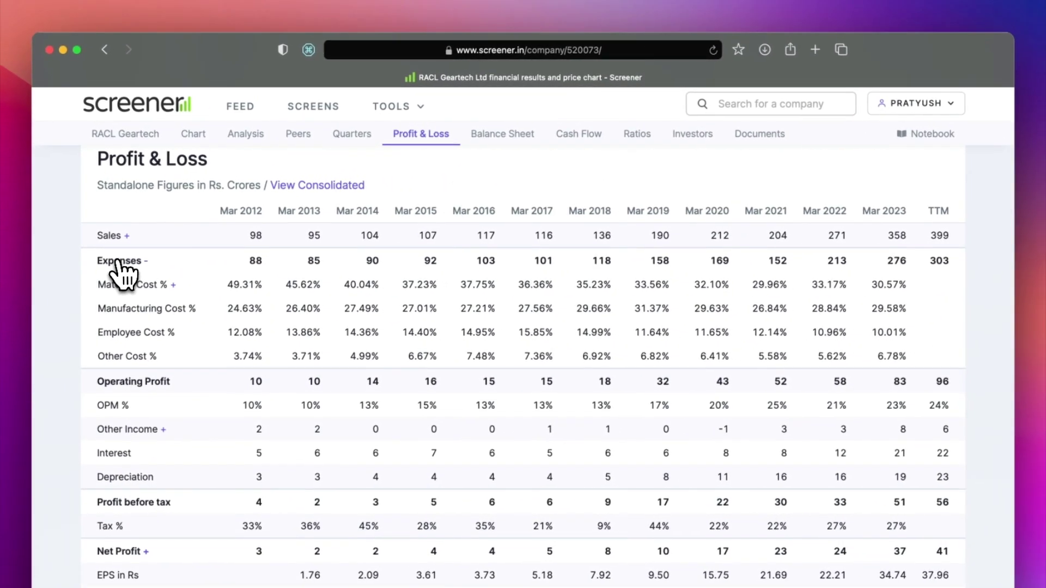
Collapse the expense breakdown and search for 'itc' to open ITC Ltd's page
left_click(117, 260)
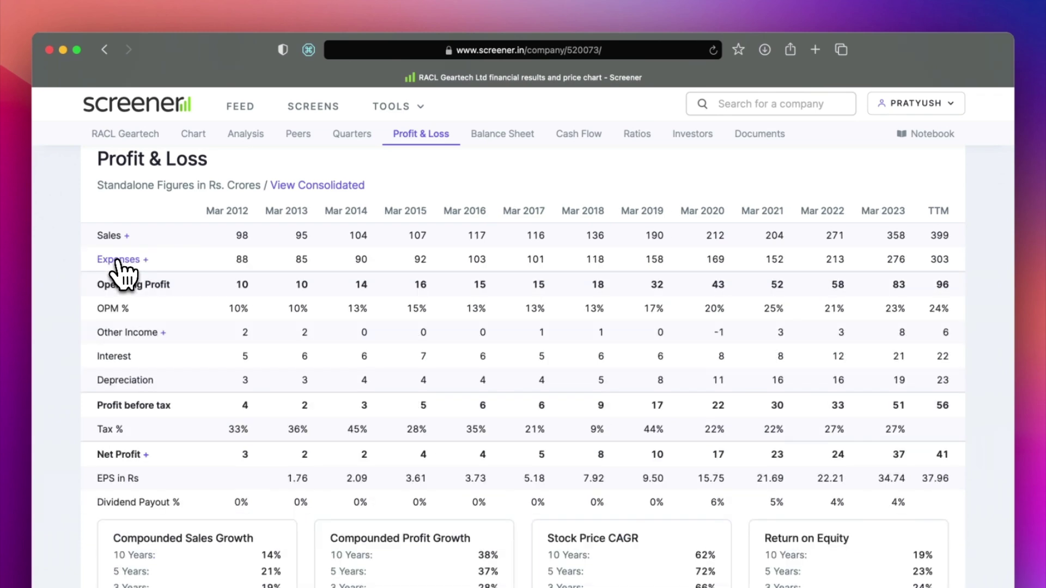
left_click(777, 105)
type("itc")
key("Return")
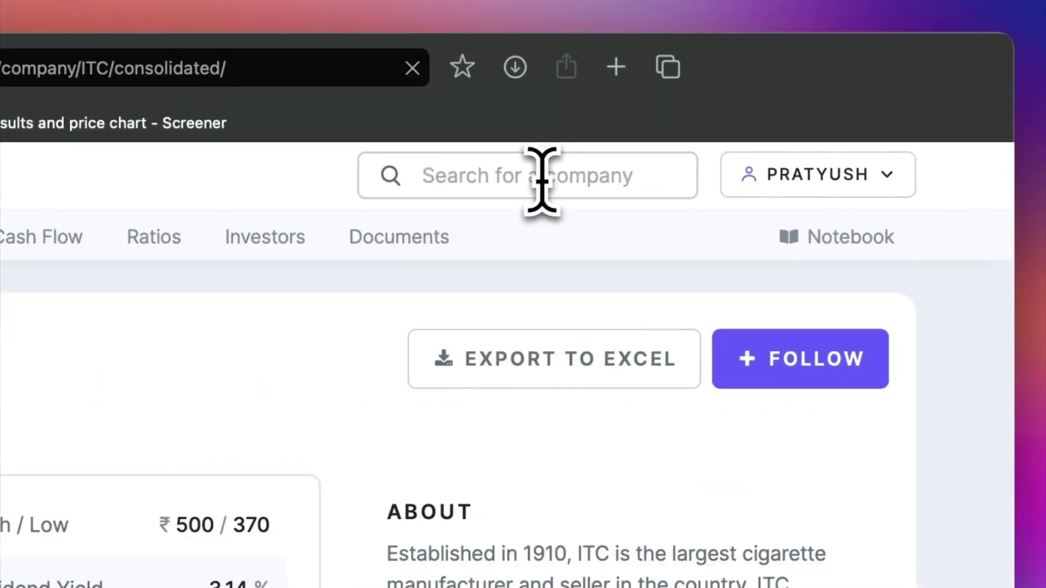
Show ITC's Profit & Loss product segments, toggling sales to Growth % and back to amounts
left_click(376, 137)
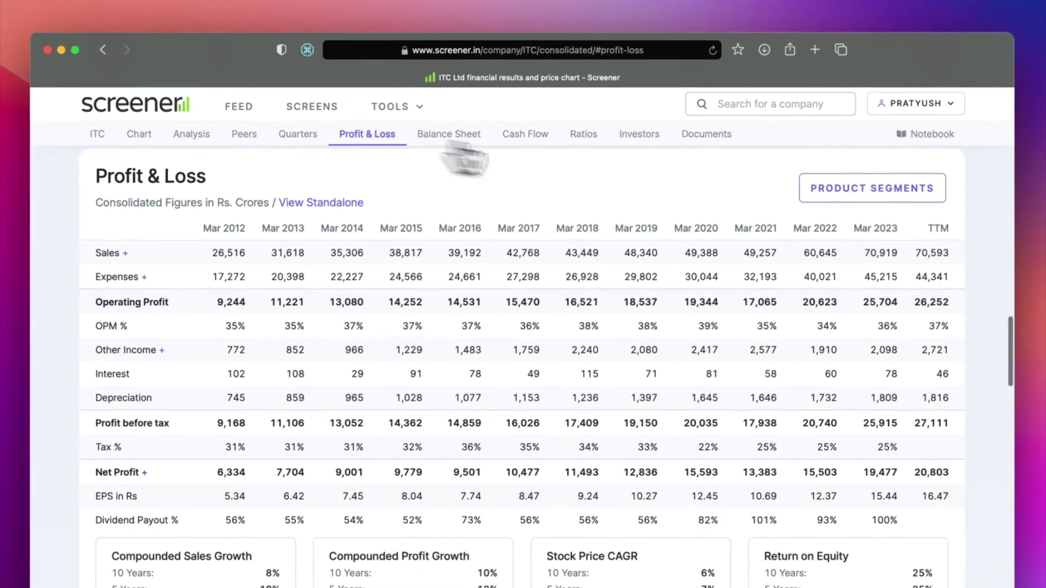
left_click(878, 188)
scroll(692, 339, "down", 3)
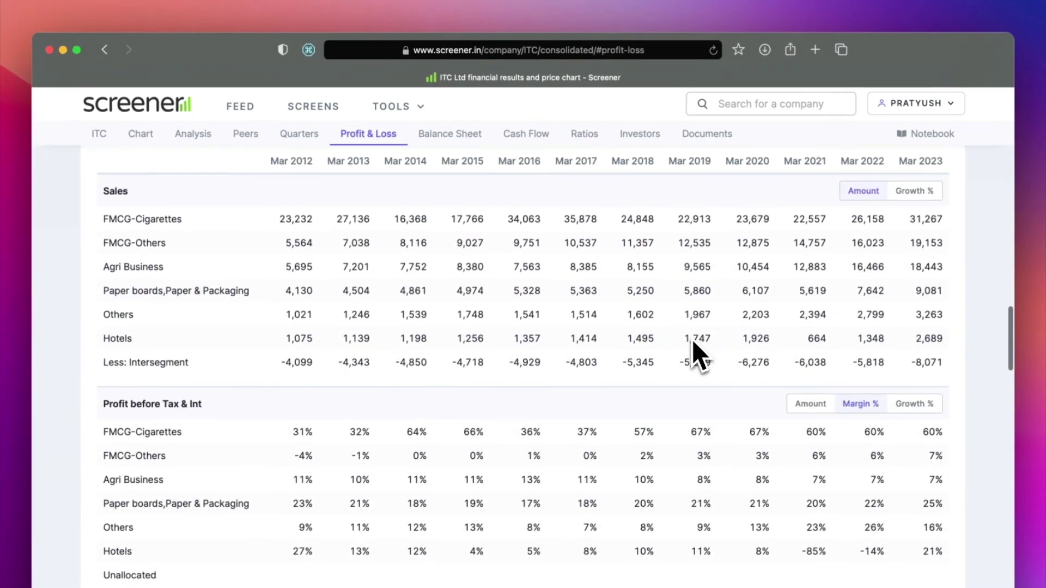
scroll(692, 339, "up", 2)
left_click(924, 246)
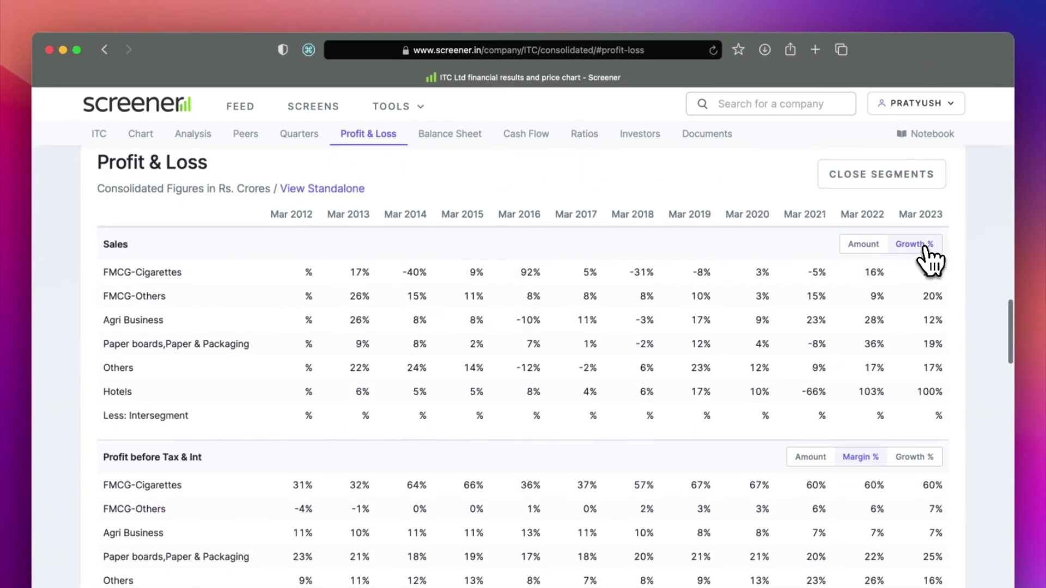
left_click(866, 248)
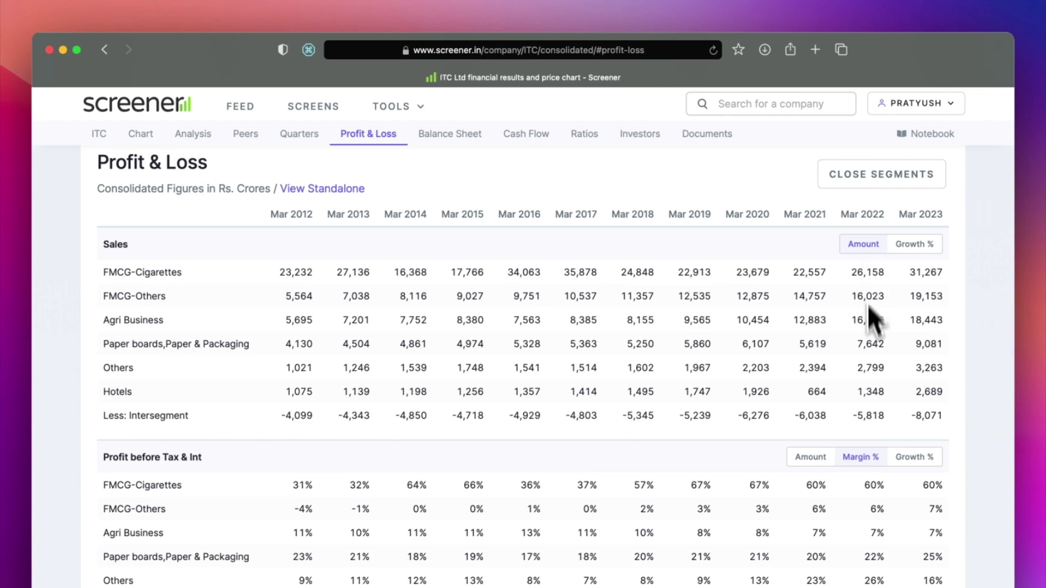
scroll(868, 353, "down", 6)
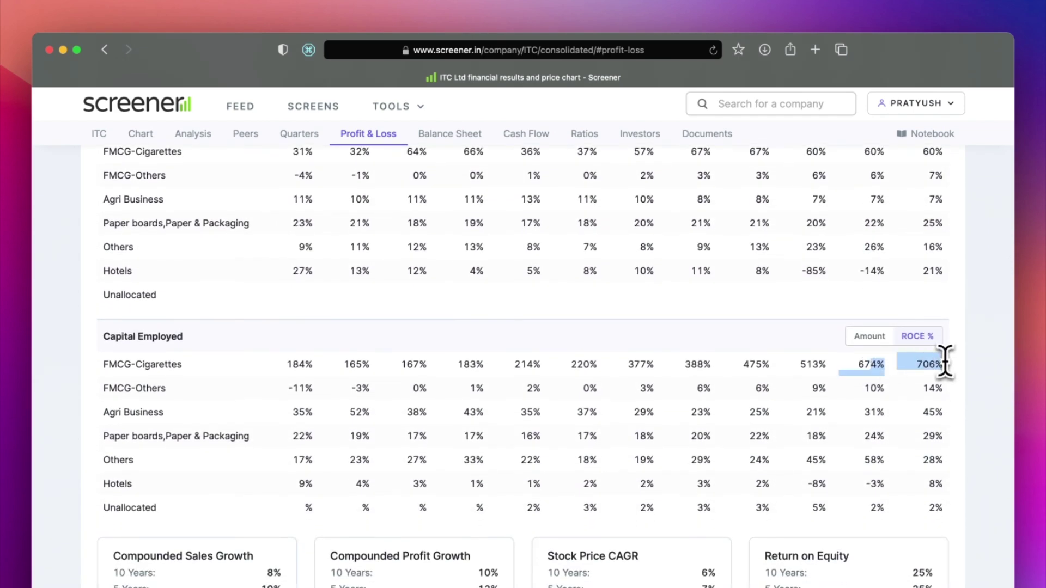
Expand ITC's cash from operating activity and Other Assets rows into their sub-items
scroll(767, 323, "down", 12)
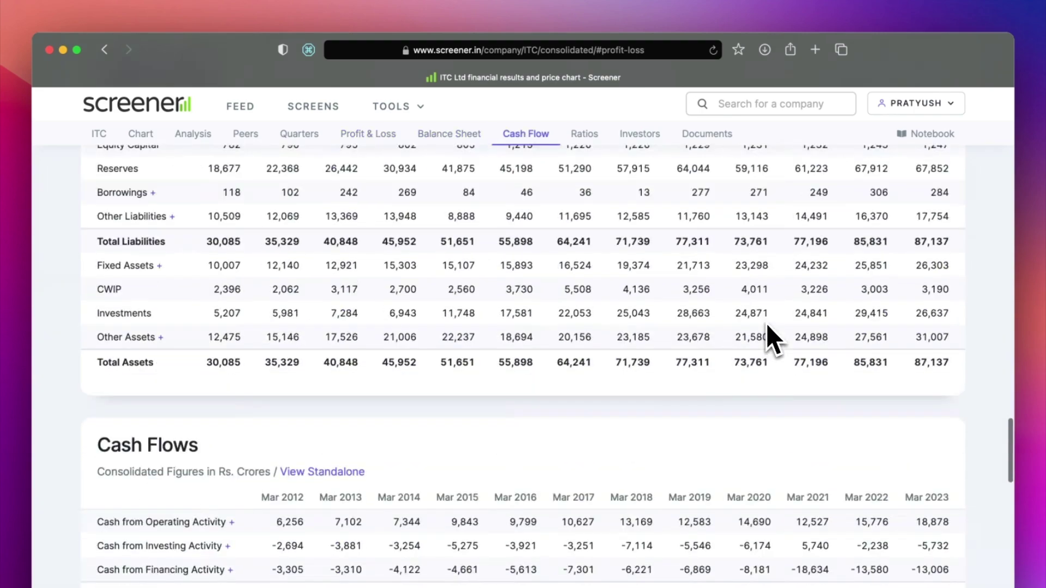
scroll(766, 324, "up", 2)
scroll(766, 323, "up", 1)
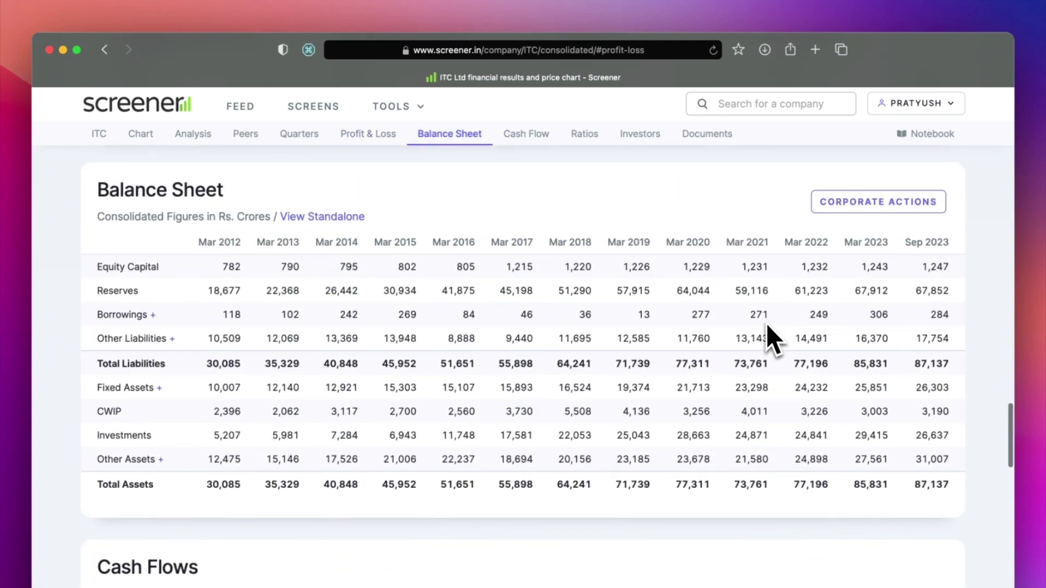
scroll(766, 324, "down", 5)
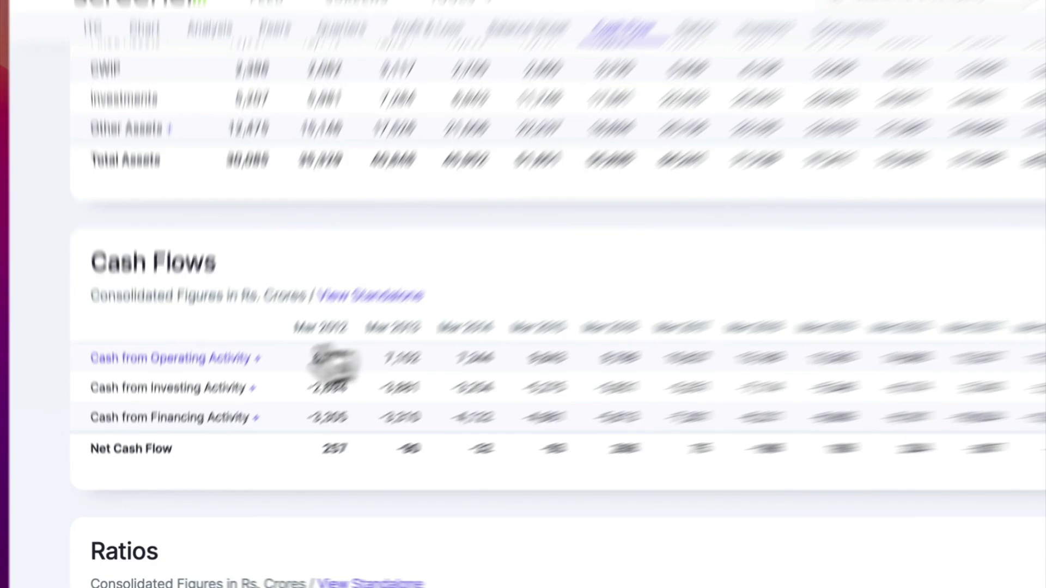
left_click(231, 400)
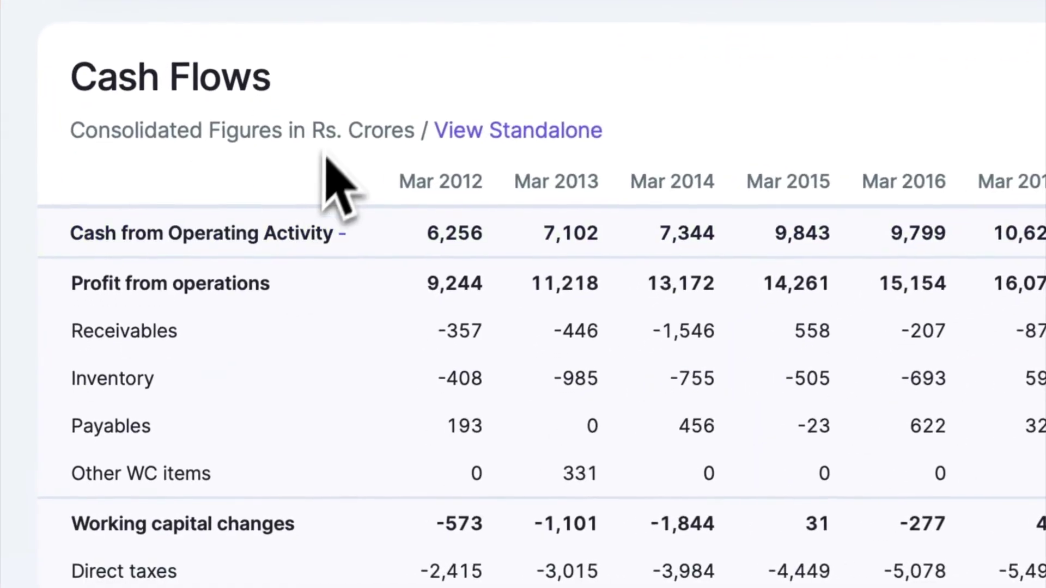
scroll(339, 163, "up", 5)
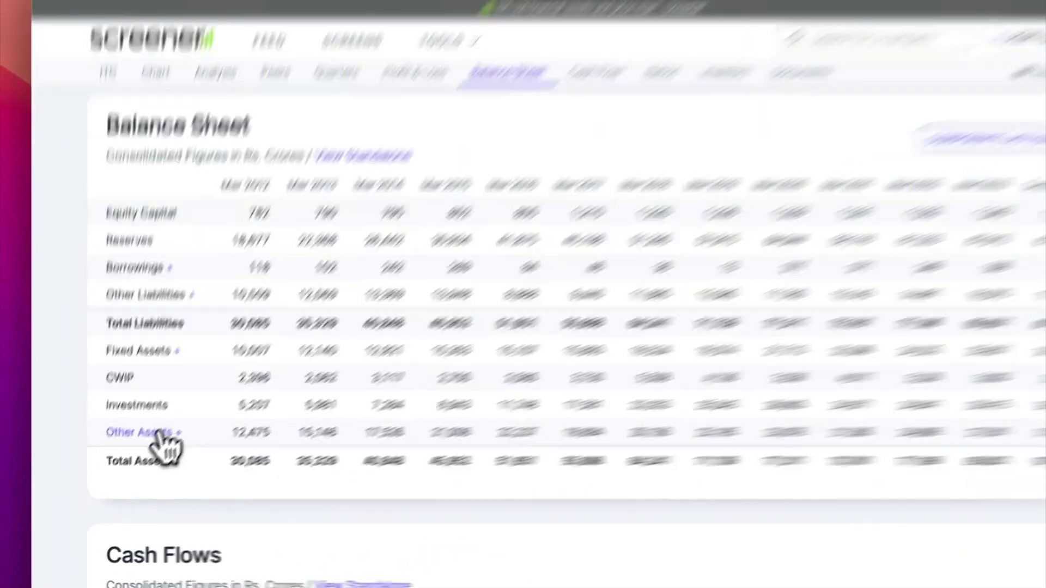
left_click(159, 434)
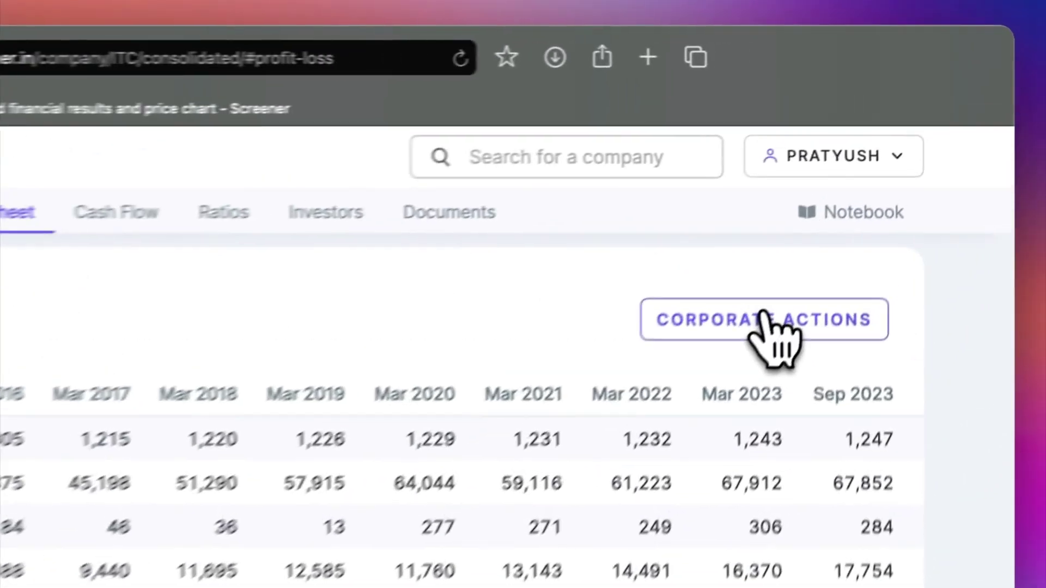
left_click(876, 191)
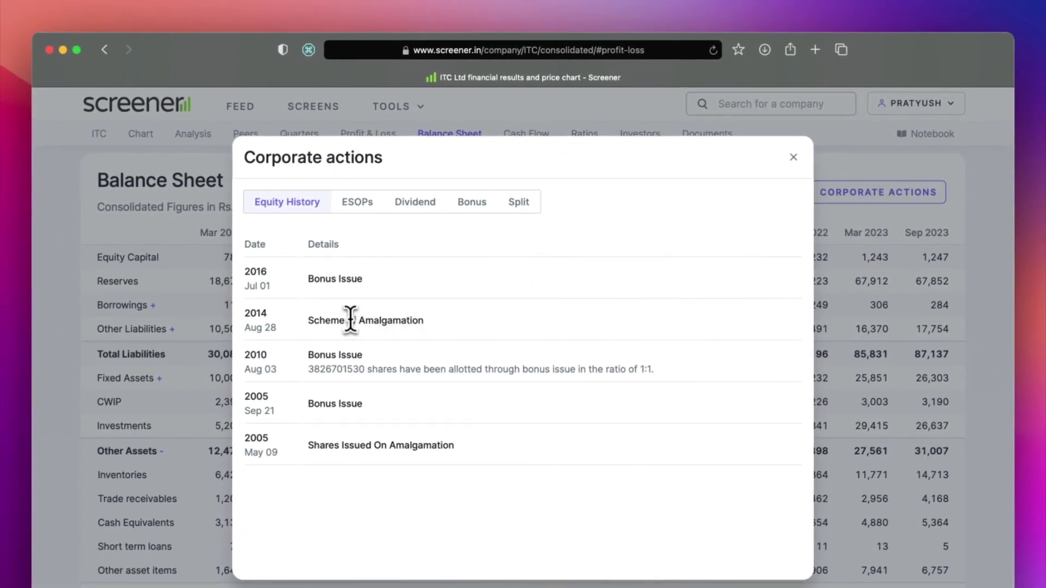
left_click(727, 369)
left_click(418, 206)
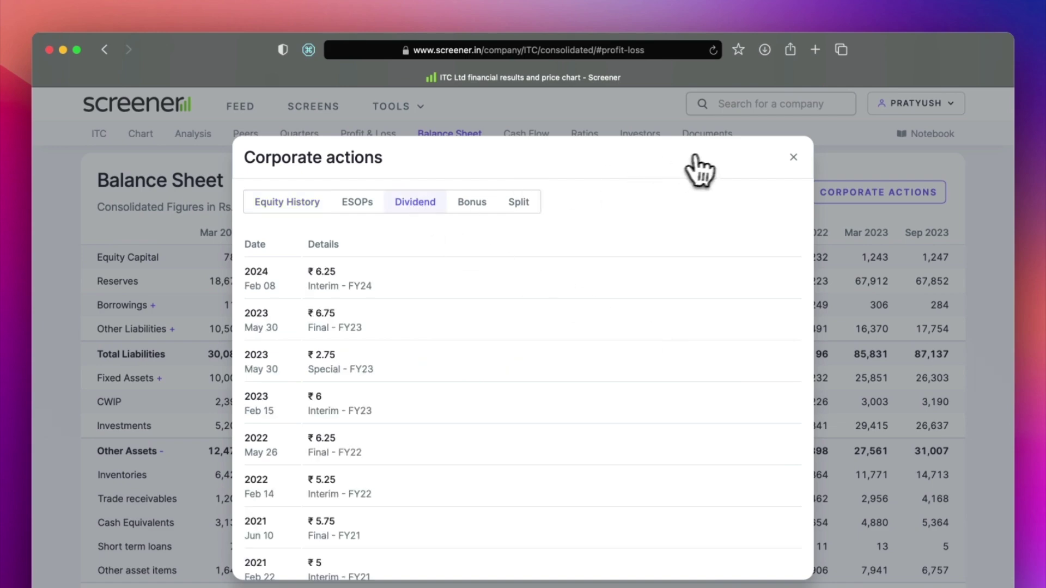
left_click(794, 158)
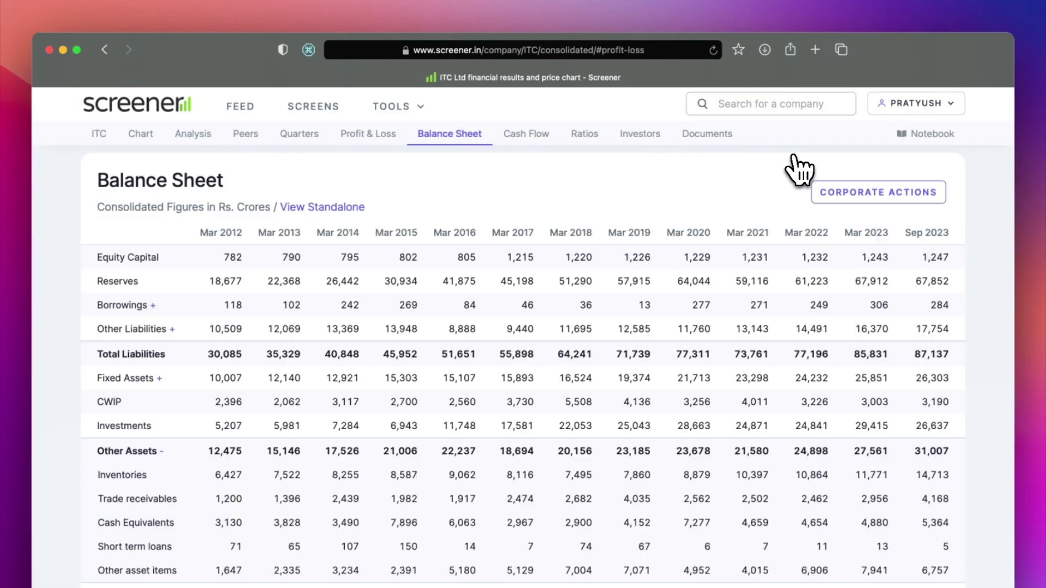
Expand and collapse the FII and Public shareholder lists, then open Tobacco Manufacturers (India) Limited
scroll(798, 170, "down", 20)
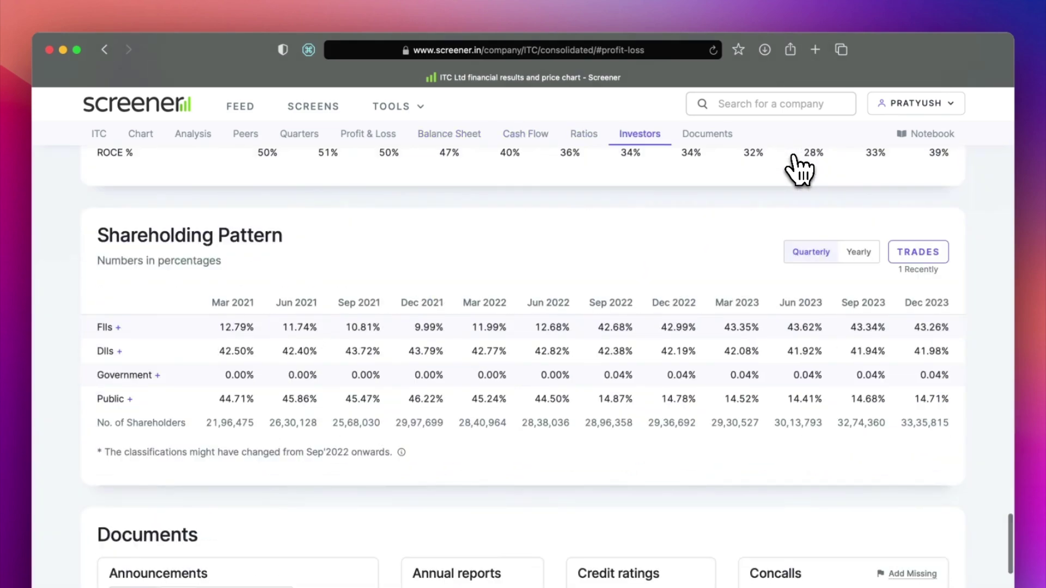
scroll(798, 170, "down", 2)
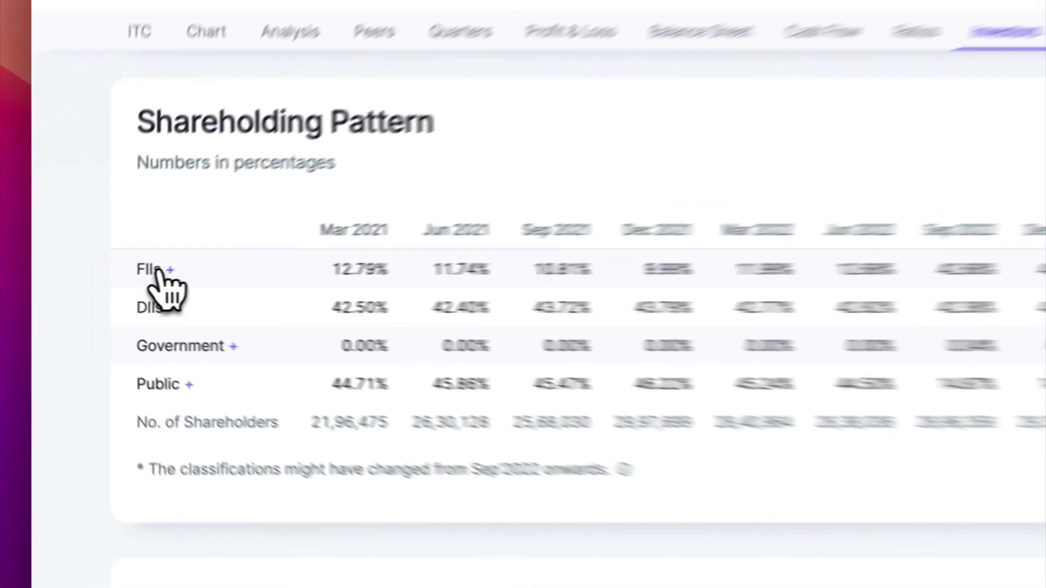
left_click(112, 282)
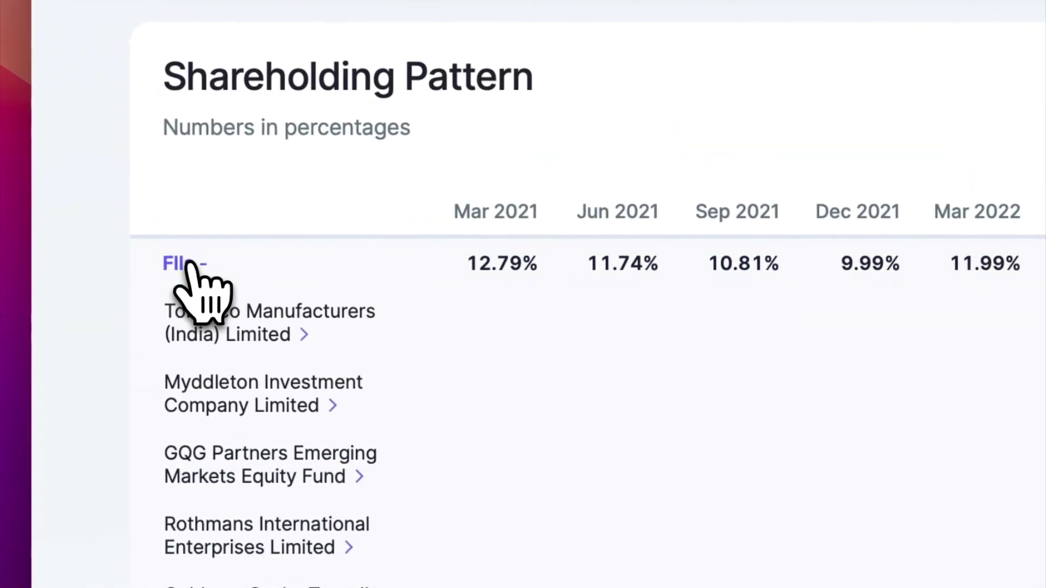
left_click(189, 263)
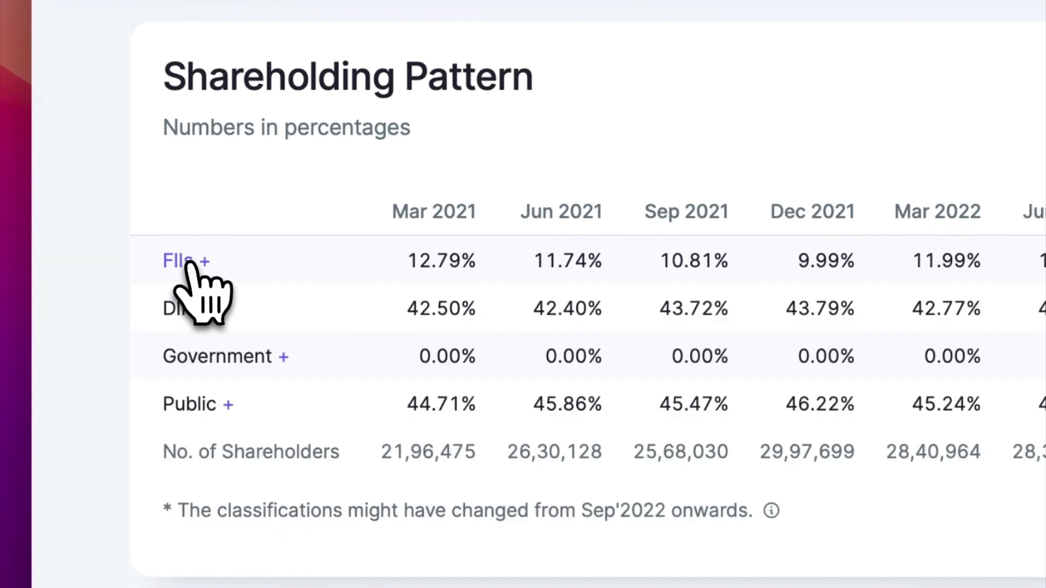
left_click(191, 406)
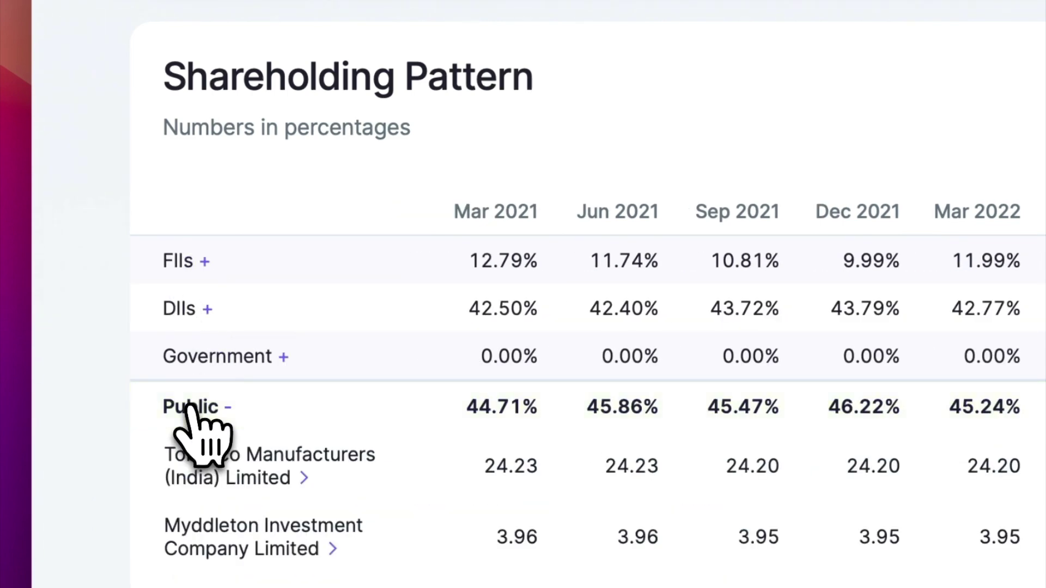
left_click(190, 406)
left_click(190, 263)
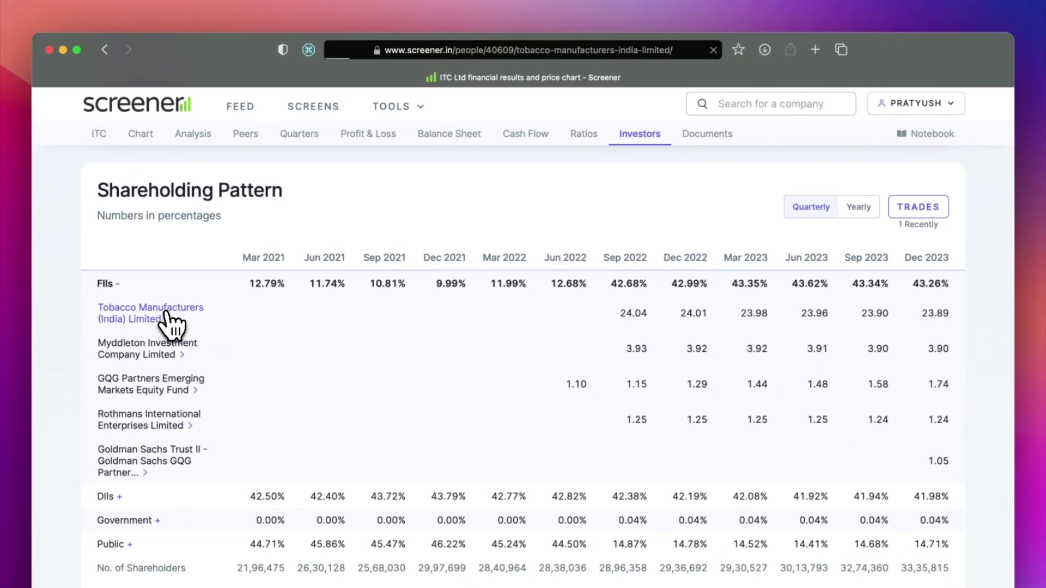
left_click(168, 319)
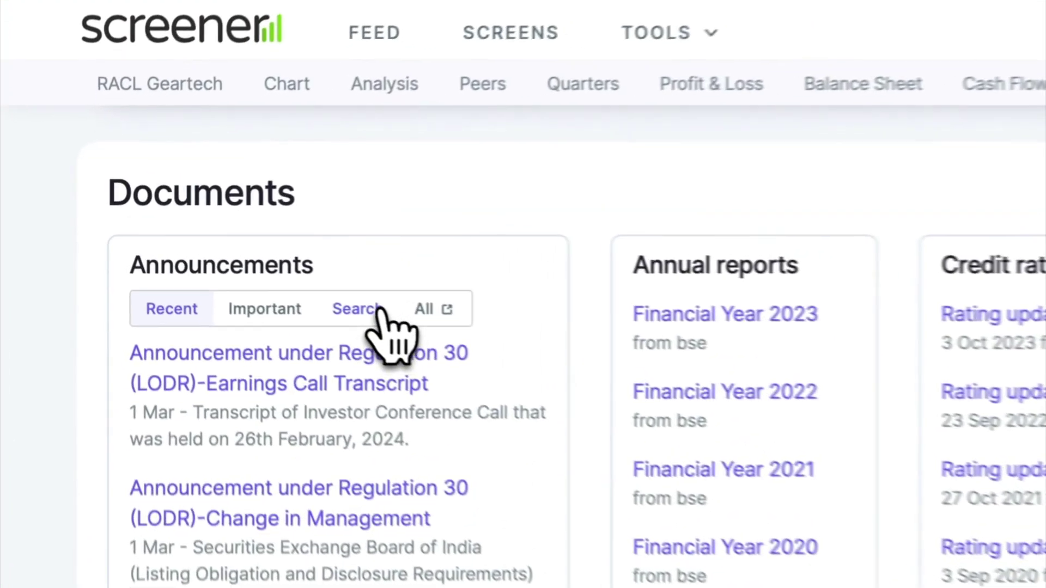
Filter announcements by 'concall', read the Mar 2024 concall notes, and add a bullish notebook vote
left_click(234, 257)
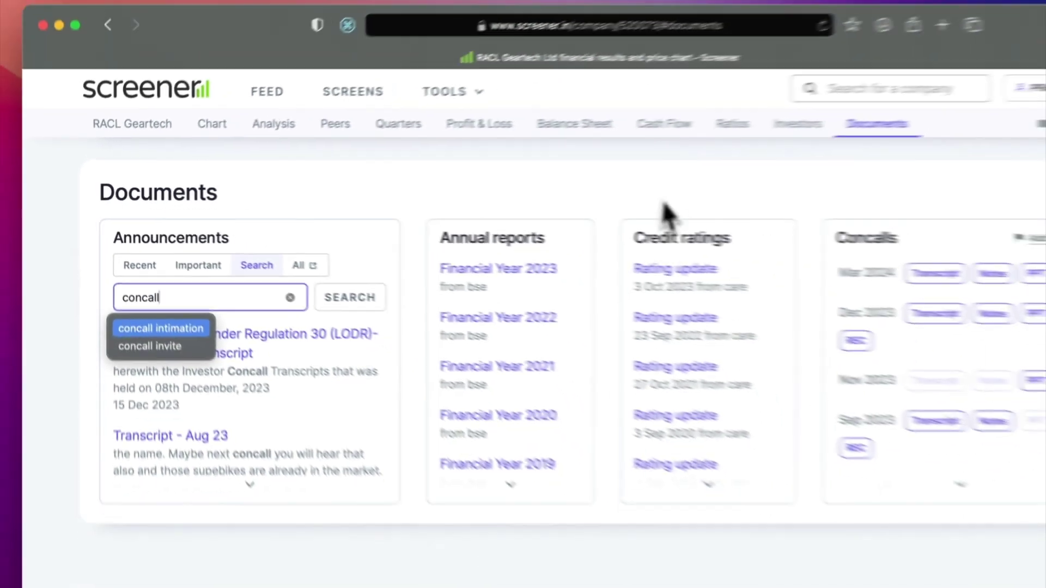
left_click(584, 187)
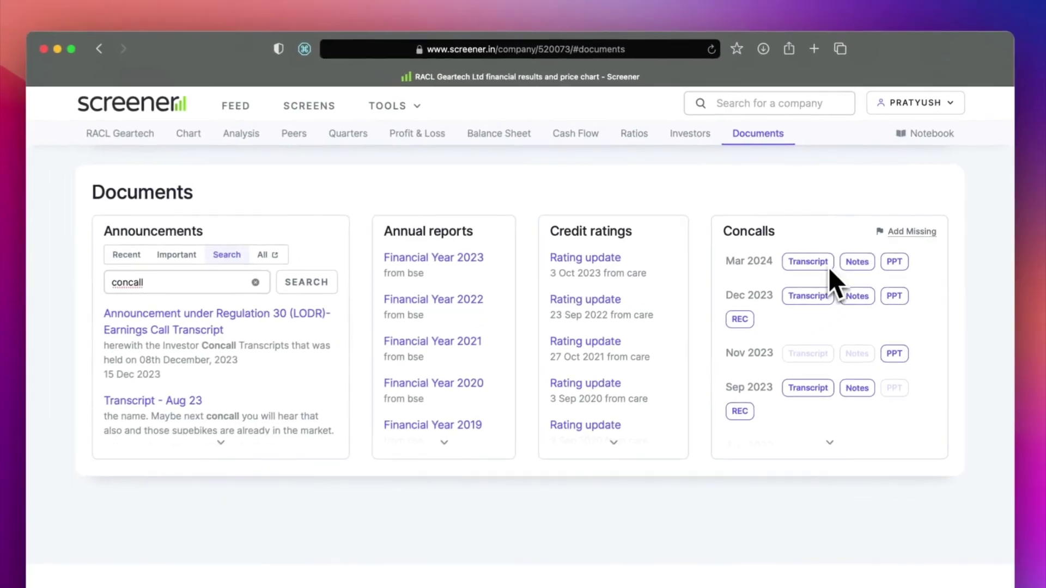
left_click(853, 266)
scroll(879, 276, "down", 10)
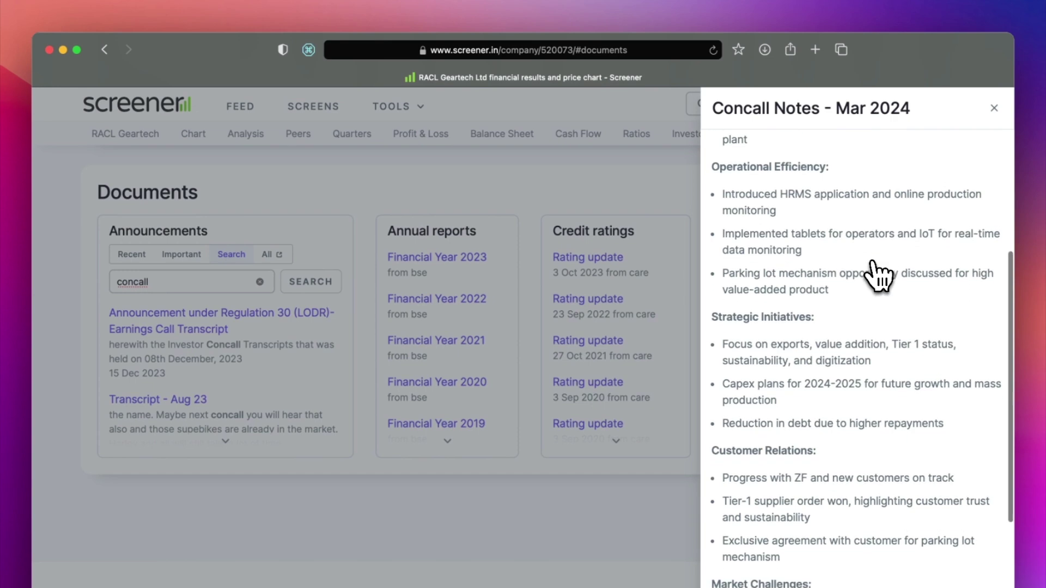
left_click(654, 177)
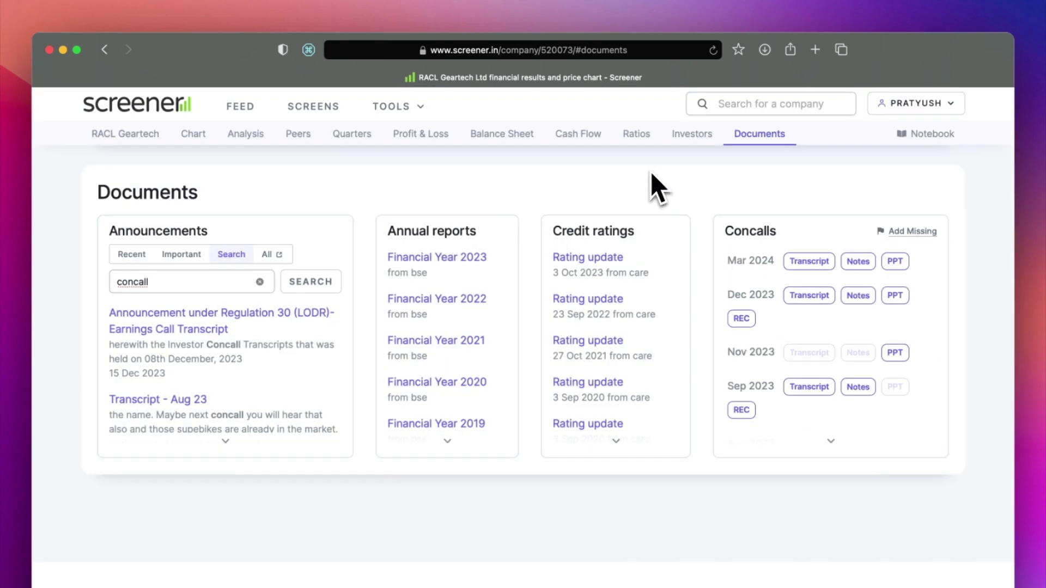
left_click(932, 134)
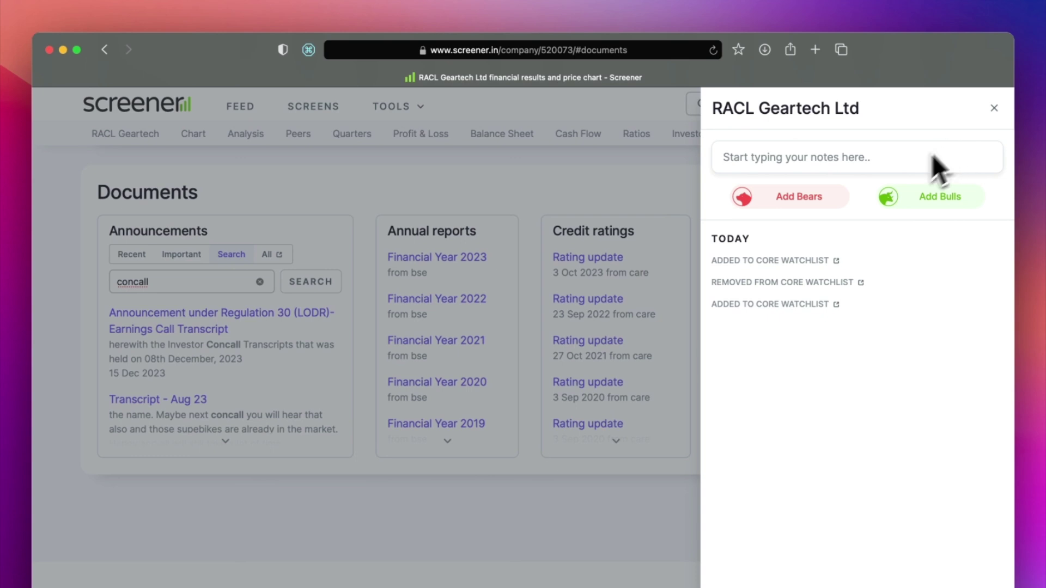
left_click(920, 195)
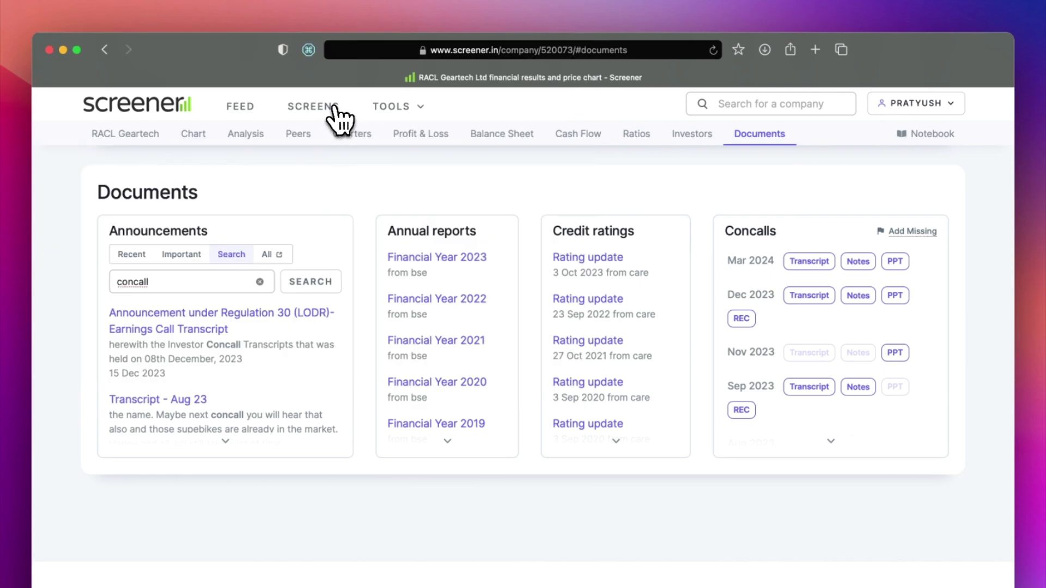
Open the FII Buying screen from the stock screens overview and run its query
left_click(332, 107)
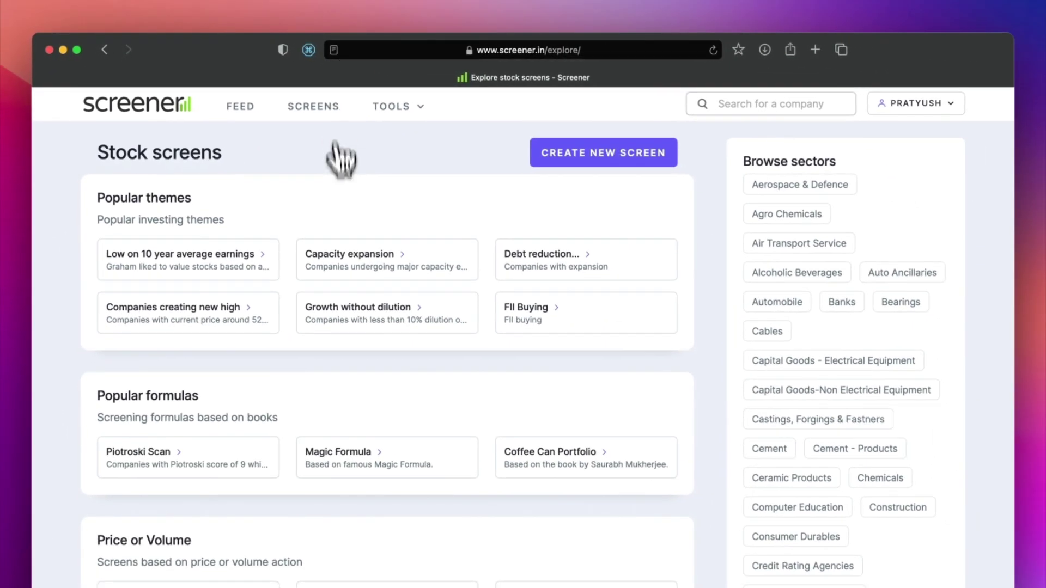
scroll(445, 336, "down", 3)
scroll(342, 232, "down", 10)
scroll(342, 231, "down", 4)
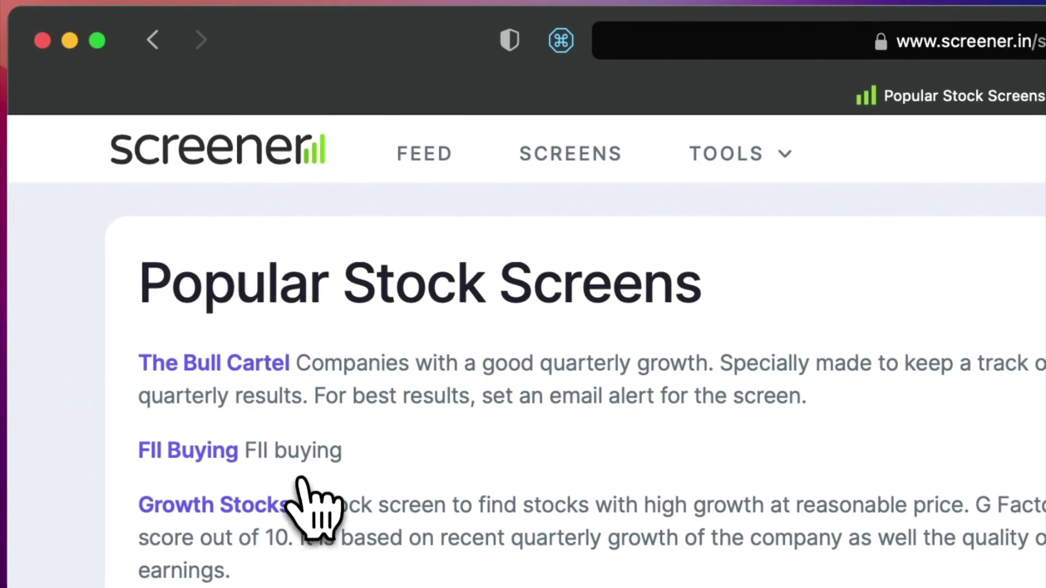
left_click(302, 461)
scroll(192, 287, "down", 10)
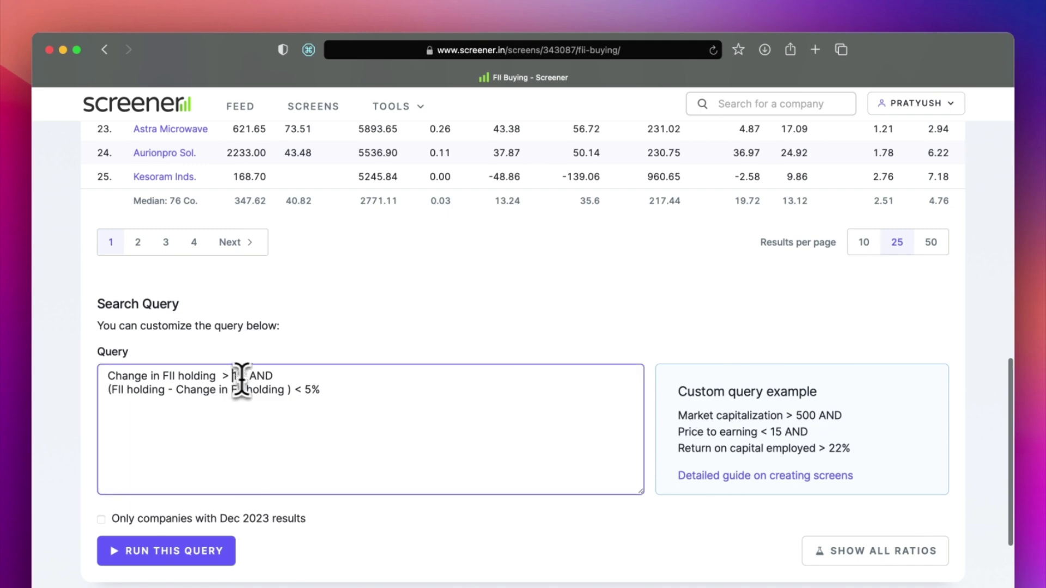
left_click(182, 551)
Write a new screen query: 'Price to Earning < 20 AND Return on capital employed > 20'
left_click(324, 111)
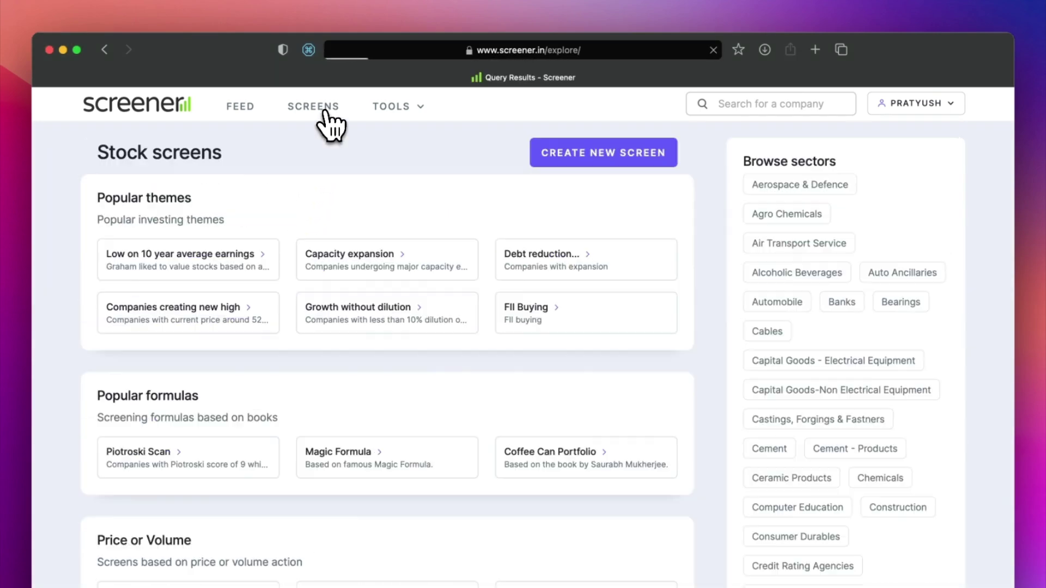
left_click(646, 182)
left_click(475, 248)
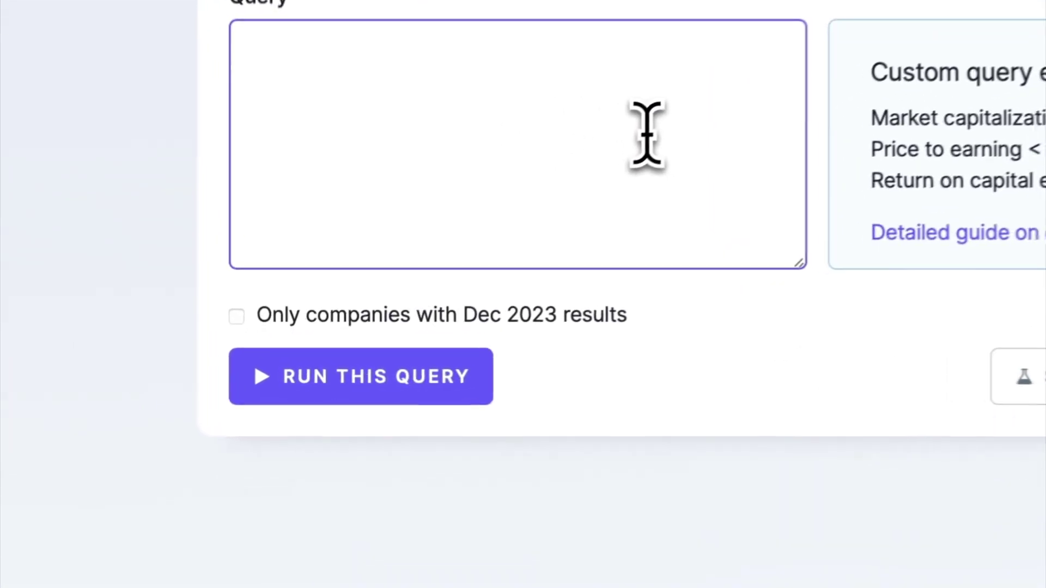
type("price to")
key("Down")
key("Return")
type("<")
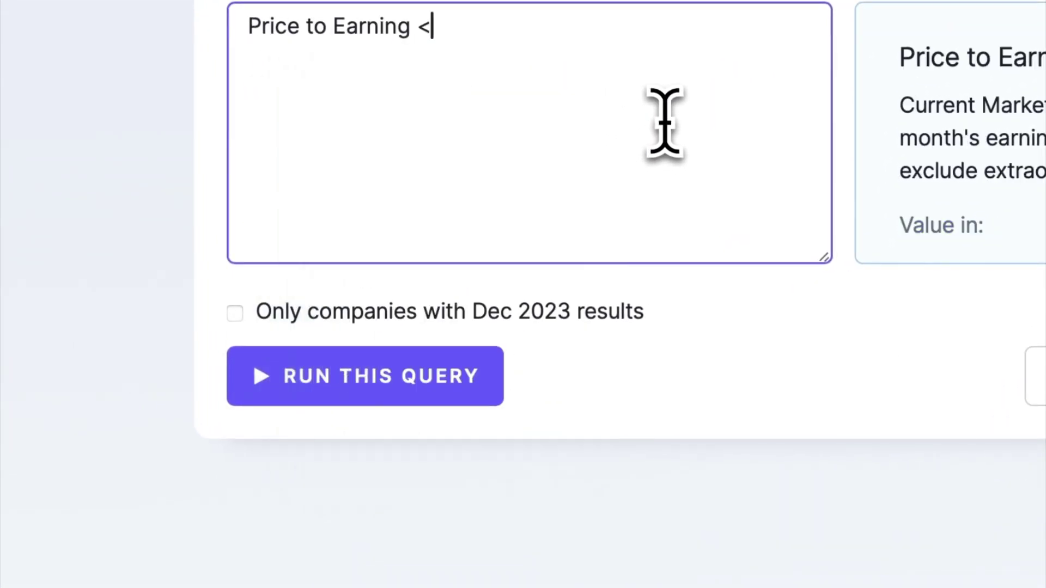
type("return onc")
key("BackSpace")
key("BackSpace")
type("capital empl")
key("Return")
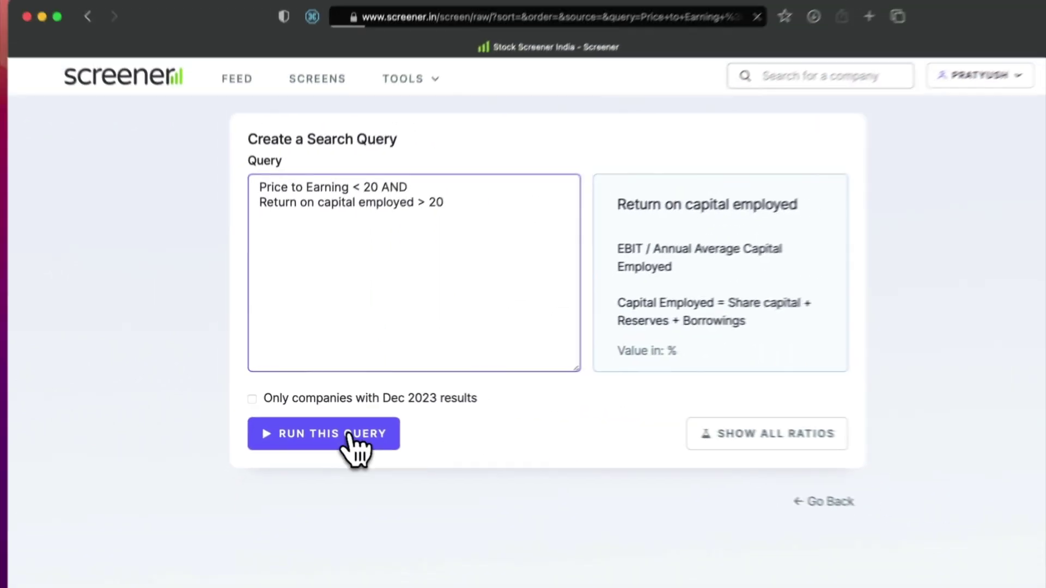
Run the query and sort the 271 results by P/E, lowest first
left_click(407, 479)
left_click(337, 251)
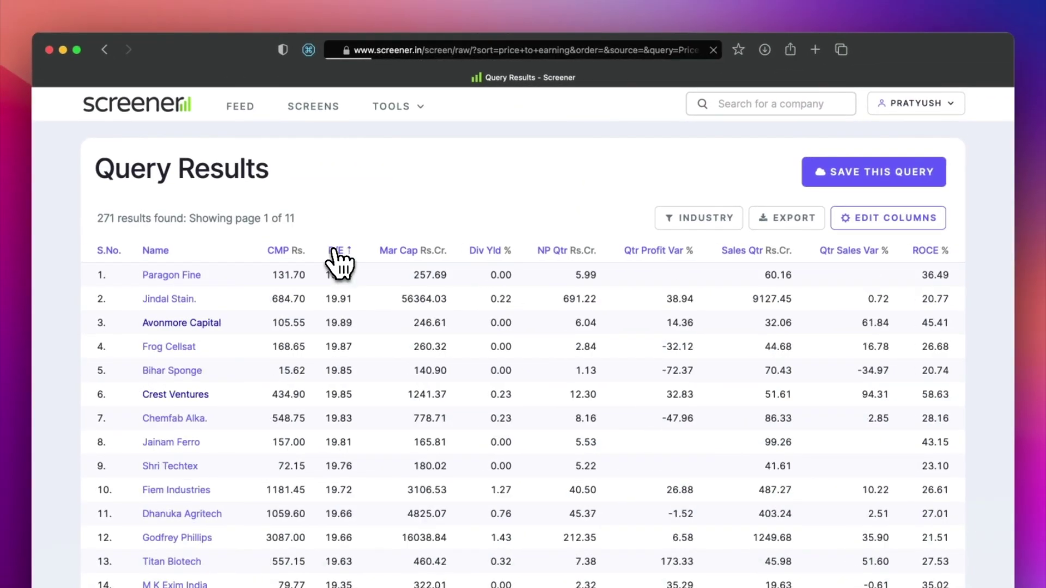
left_click(334, 251)
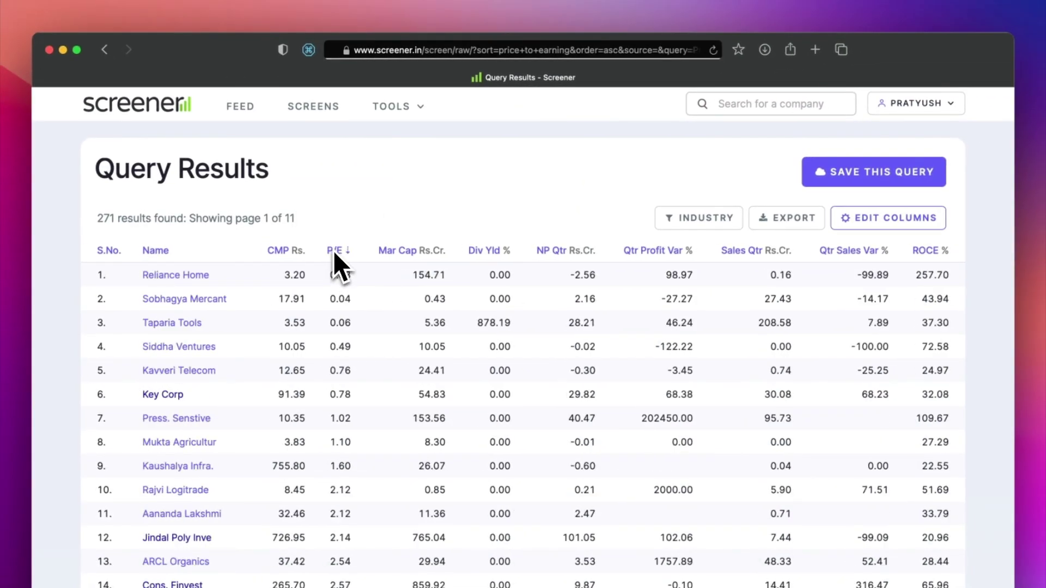
Save the query and enable e-mail updates for the 'Low on 10 year average earnings' screen
left_click(855, 188)
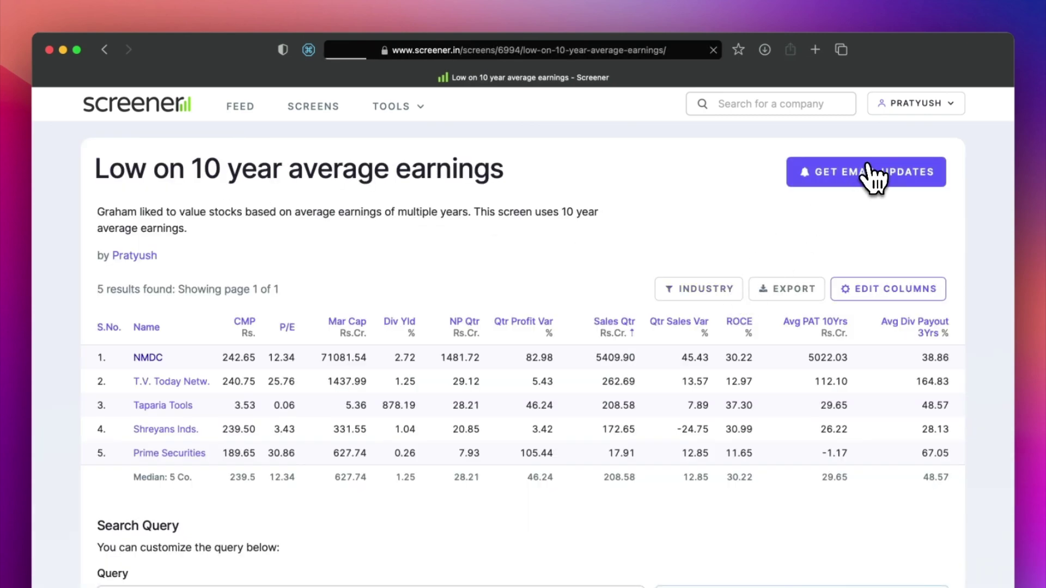
left_click(872, 173)
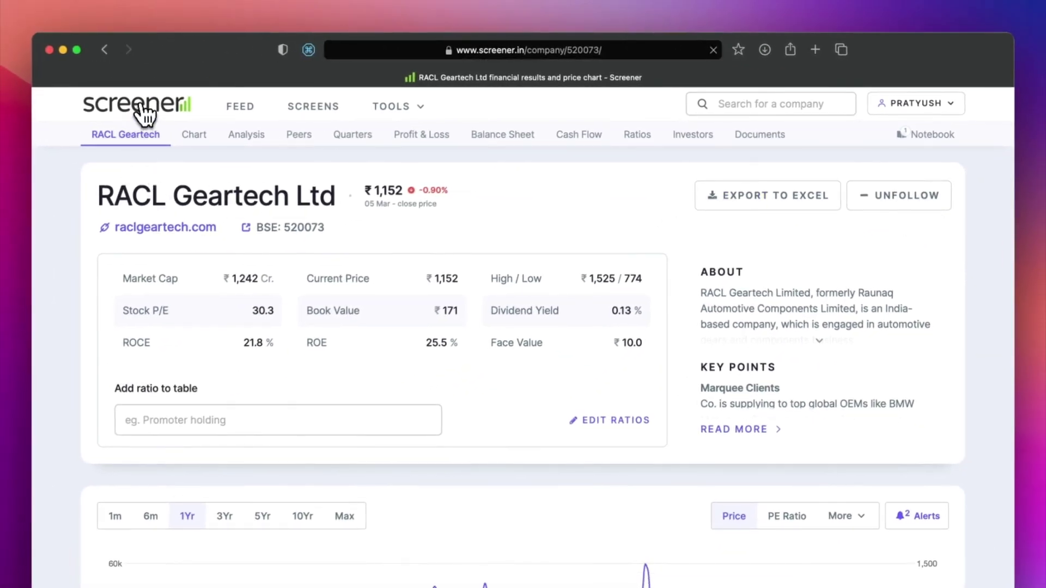
Go to the Screener feed home page and browse the watchlist feed
left_click(143, 107)
scroll(145, 305, "down", 7)
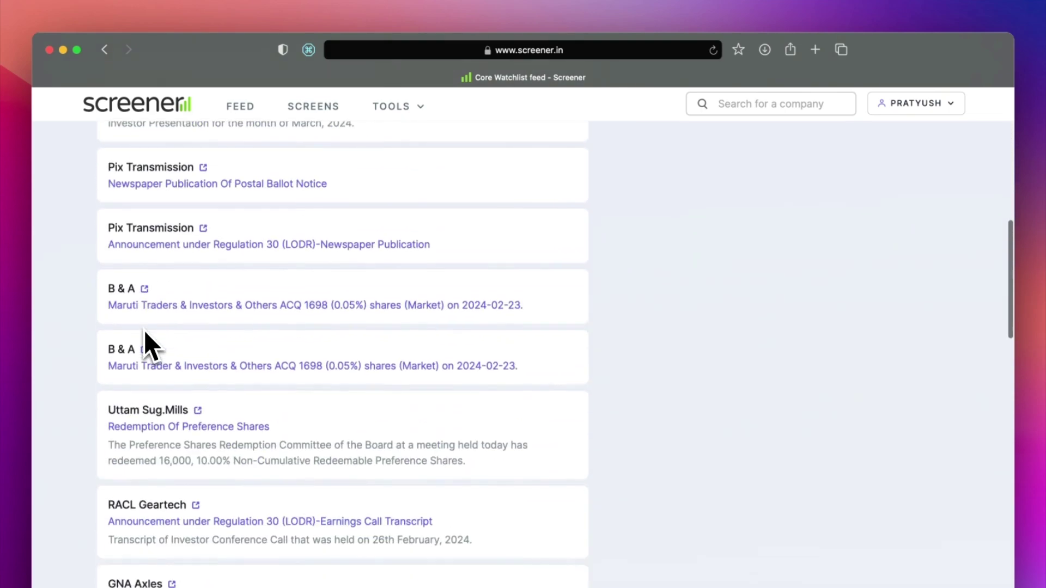
scroll(147, 327, "down", 2)
left_click_drag(147, 326, 701, 305)
left_click(779, 314)
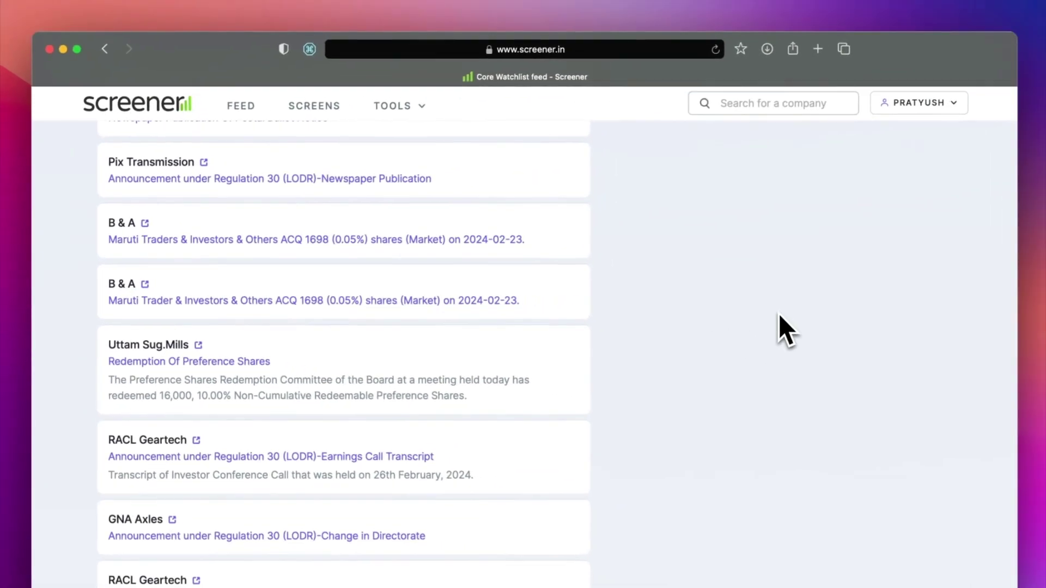
scroll(779, 315, "down", 9)
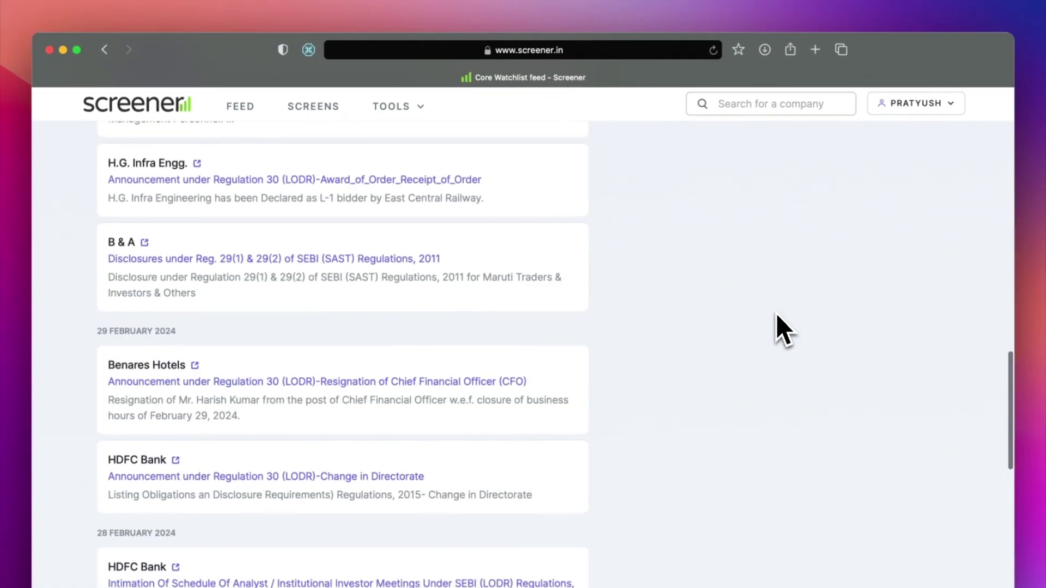
scroll(776, 314, "up", 15)
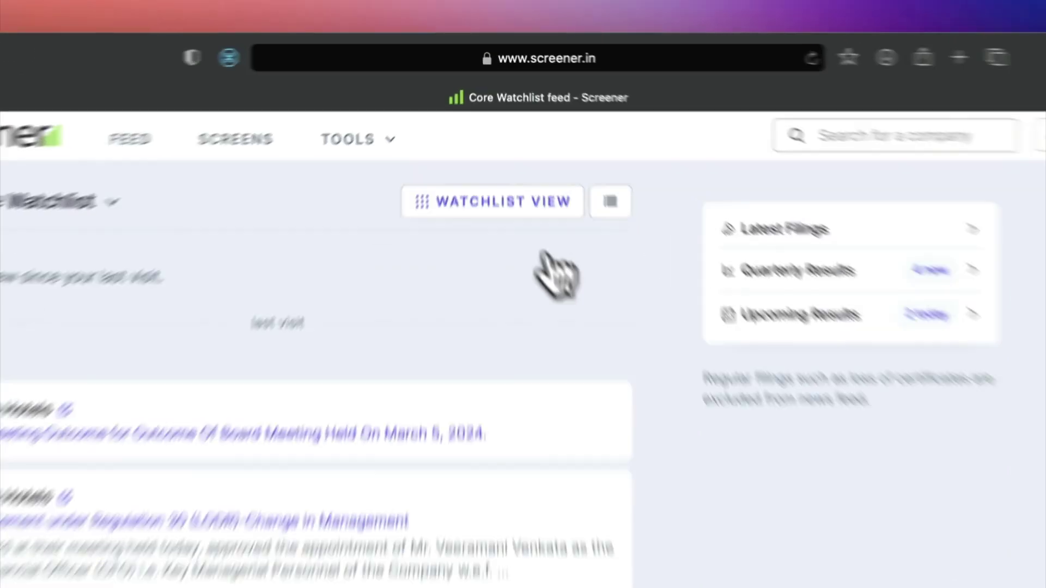
Switch the Core Watchlist to table view and sort by Div Yld %, highest first
left_click(532, 152)
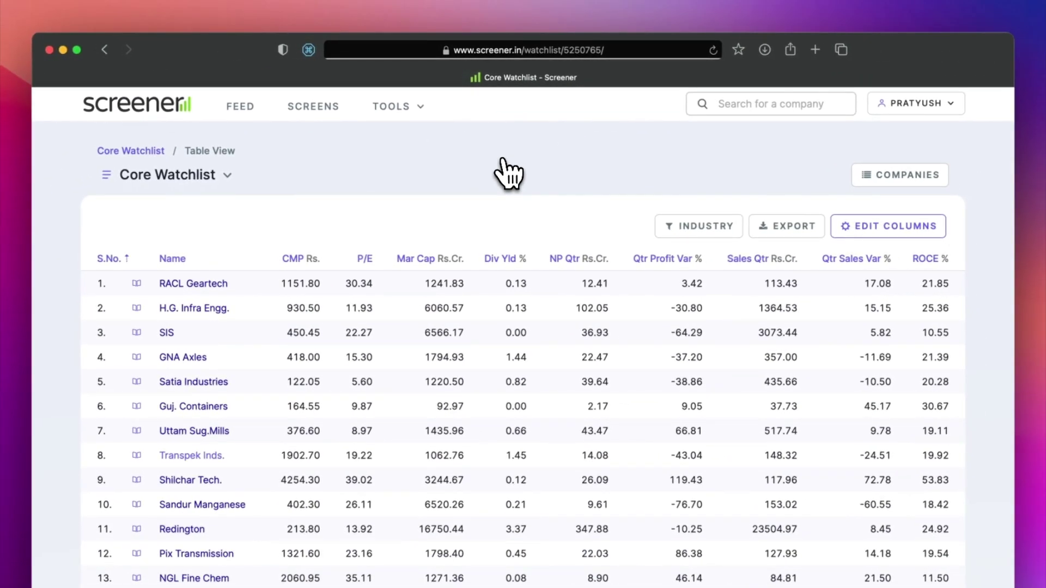
scroll(502, 159, "down", 10)
left_click(506, 256)
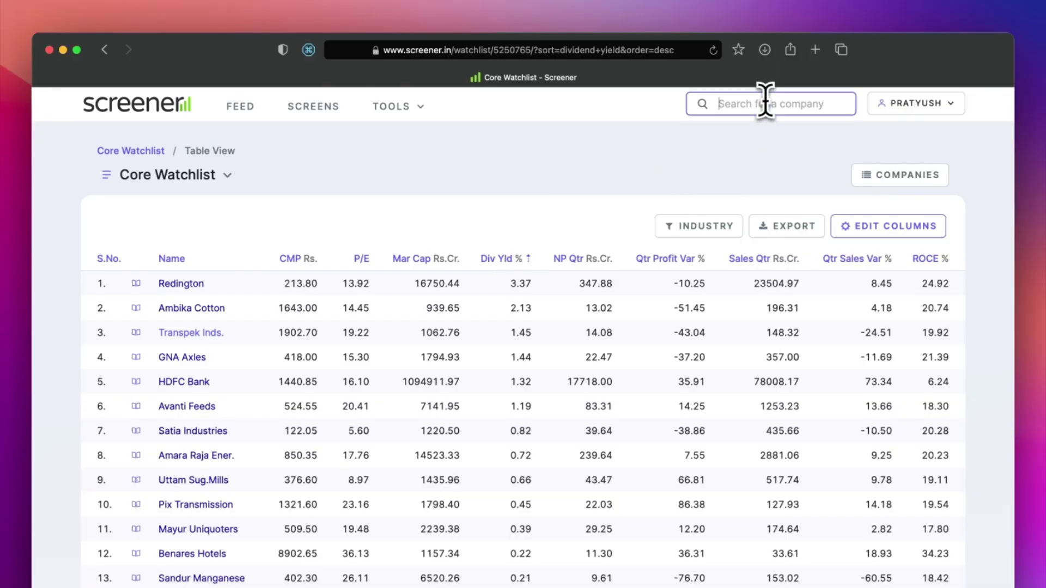
Run a full-text search for 'tesla ev' and scan the 118 matching filings and transcripts
type("tesla ev")
key("Return")
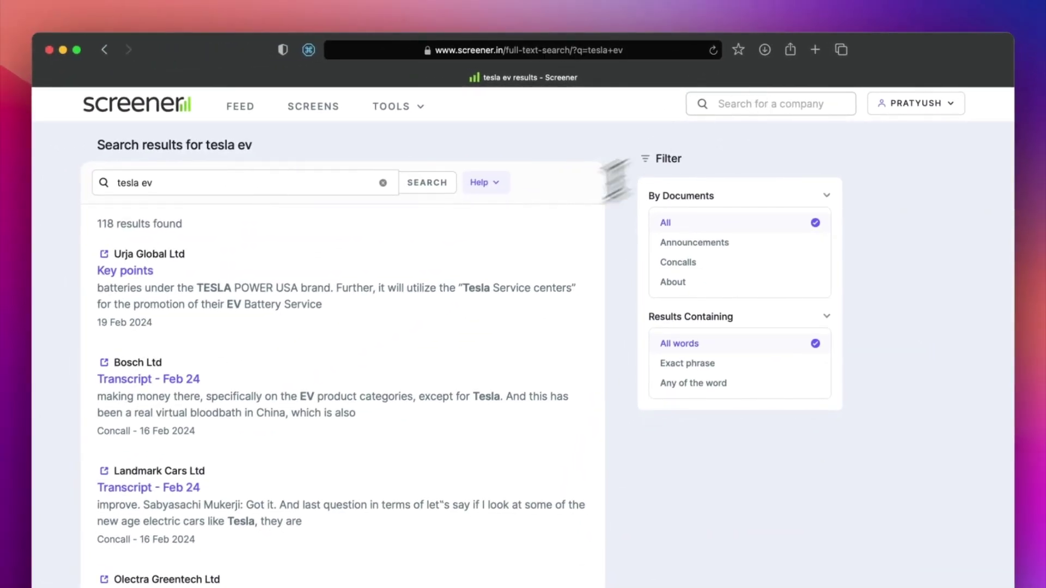
scroll(500, 243, "down", 5)
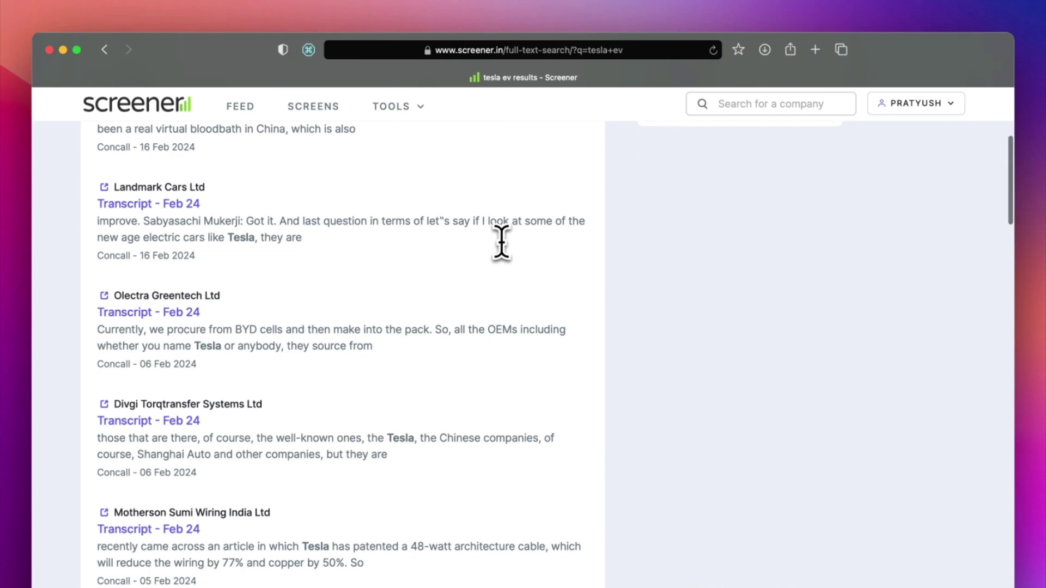
scroll(501, 243, "up", 5)
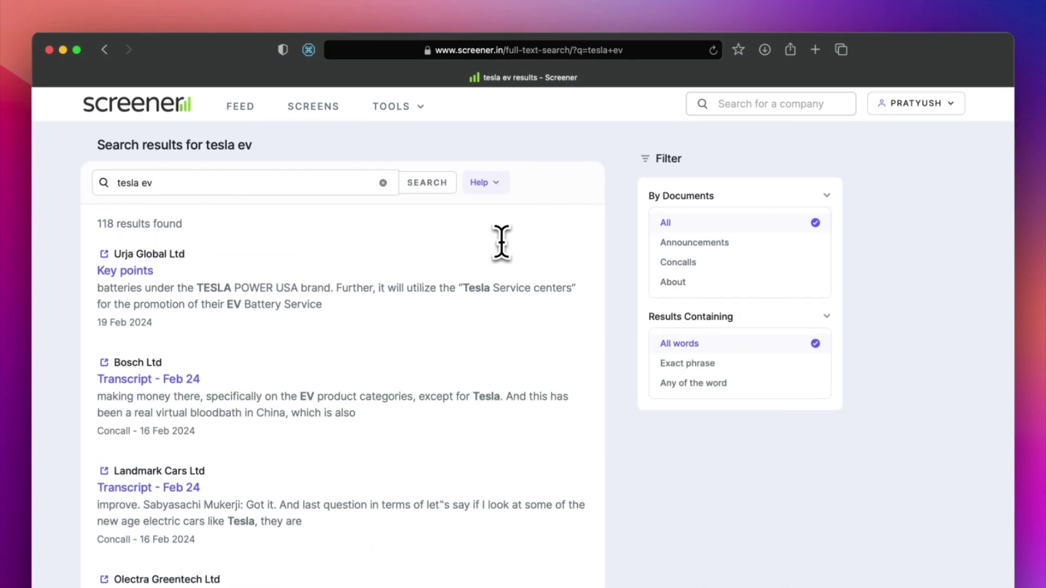
Return to the watchlist feed and open the latest quarterly results
left_click(185, 121)
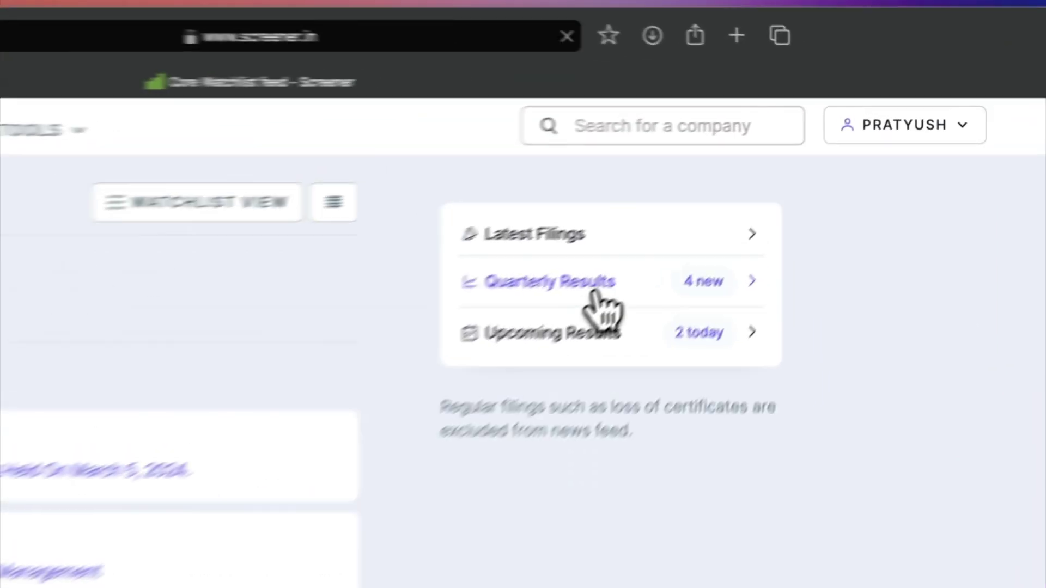
left_click(698, 263)
scroll(626, 343, "down", 3)
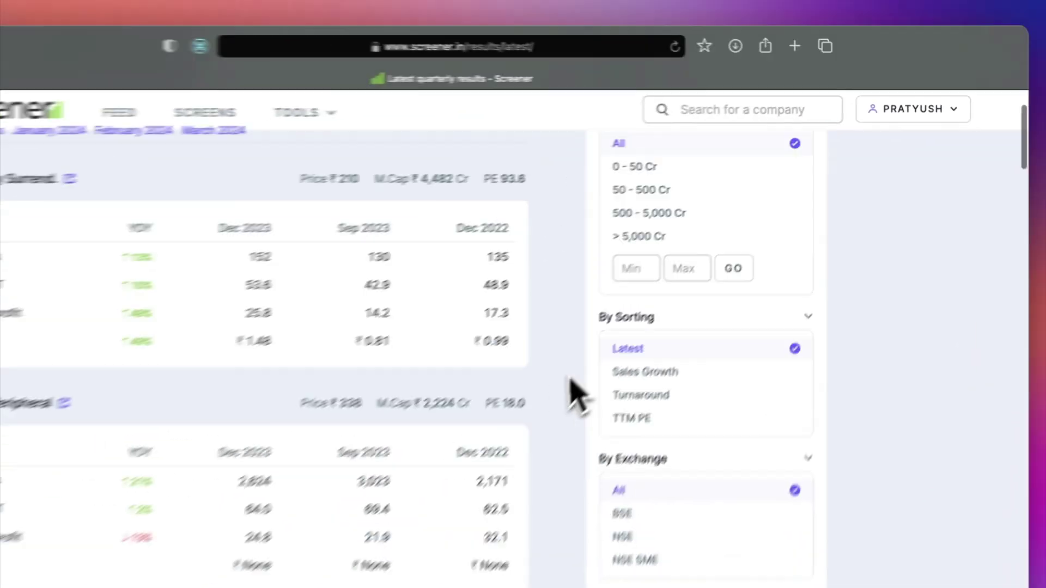
scroll(577, 395, "down", 5)
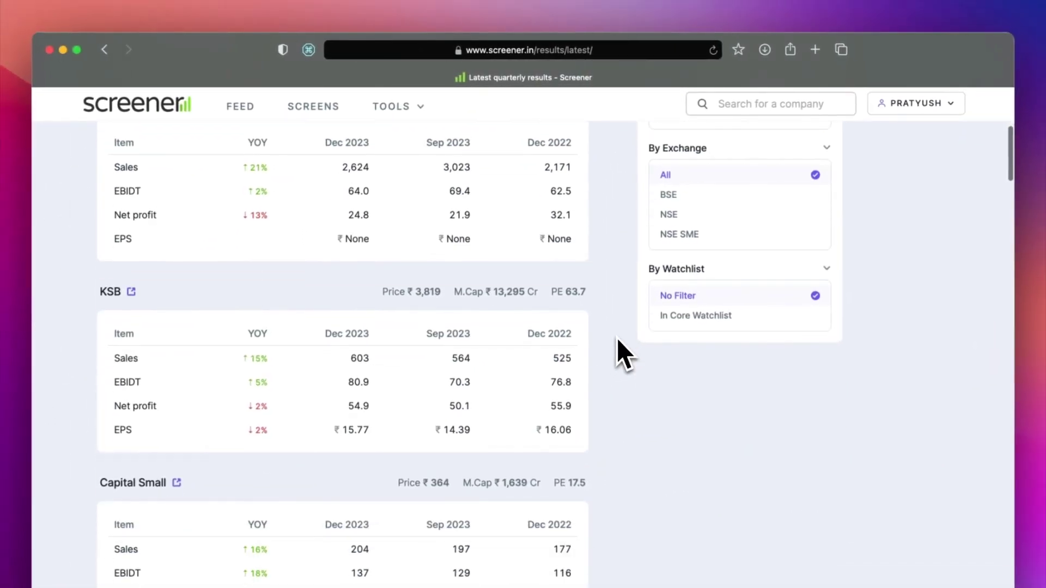
scroll(577, 396, "up", 8)
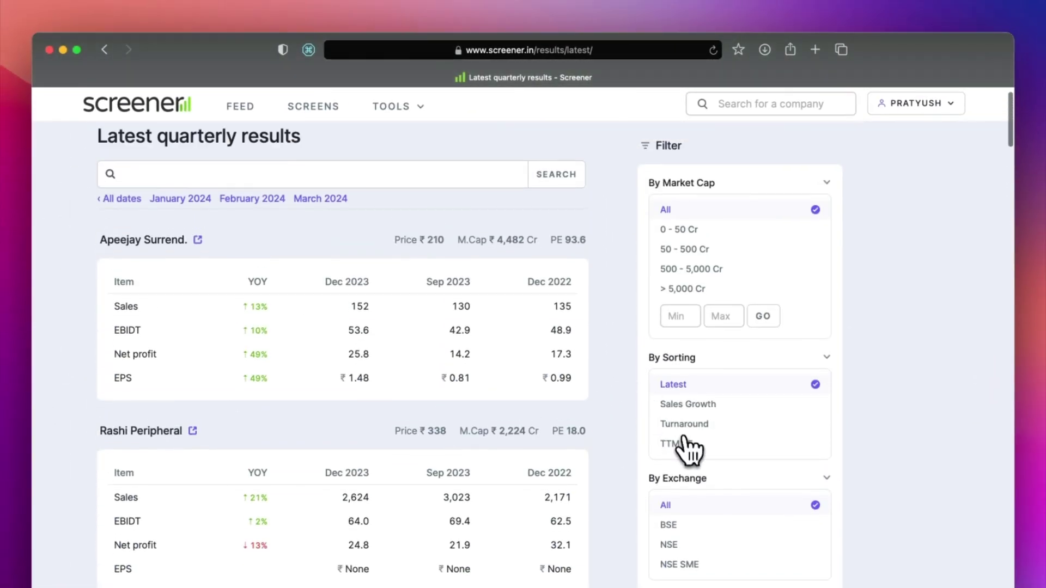
Sort the quarterly results by TTM PE, then by sales growth
left_click(685, 442)
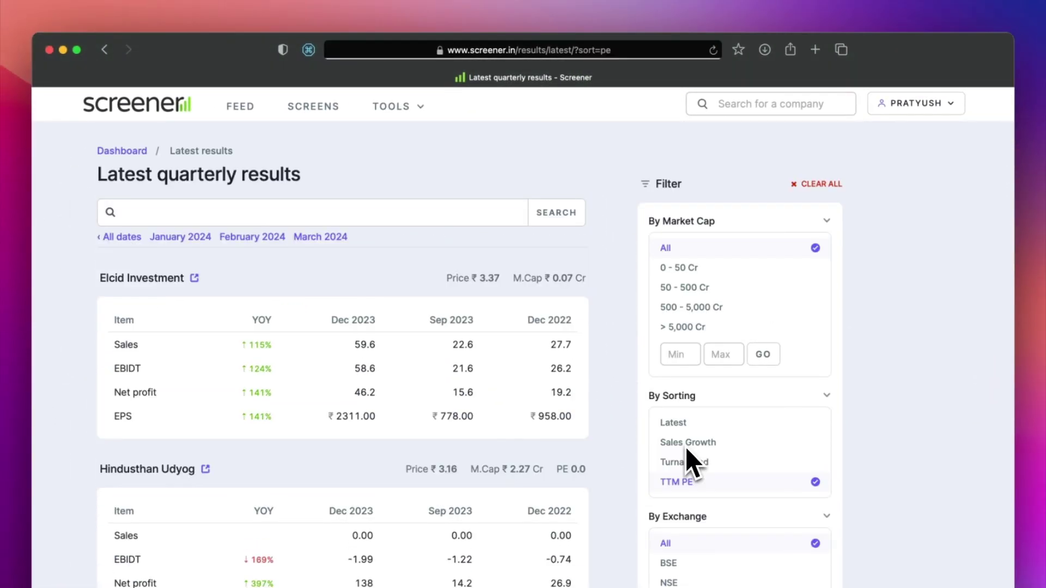
scroll(685, 446, "down", 10)
scroll(685, 446, "up", 10)
scroll(690, 457, "down", 1)
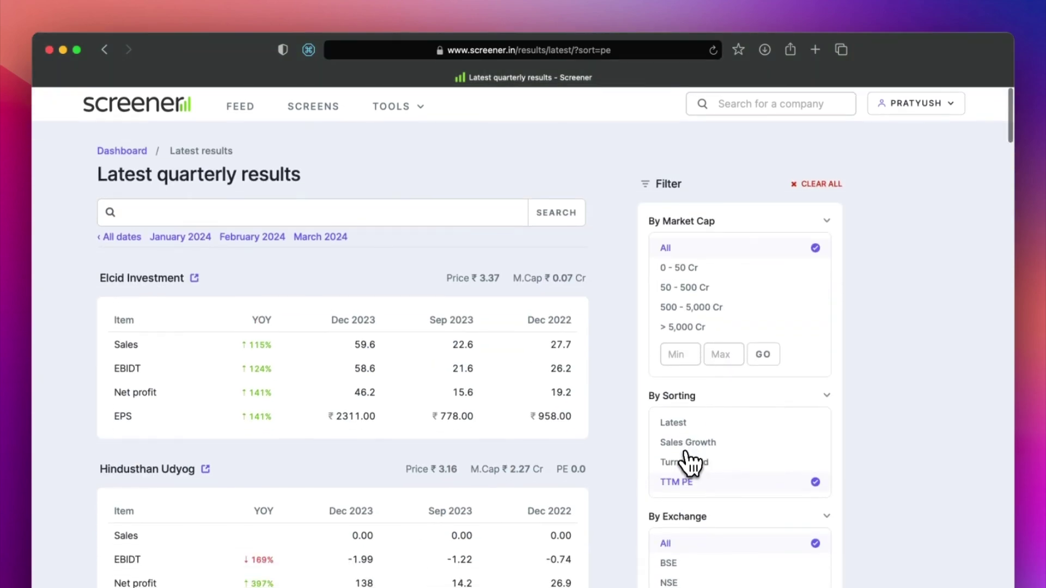
left_click(688, 444)
scroll(579, 376, "down", 7)
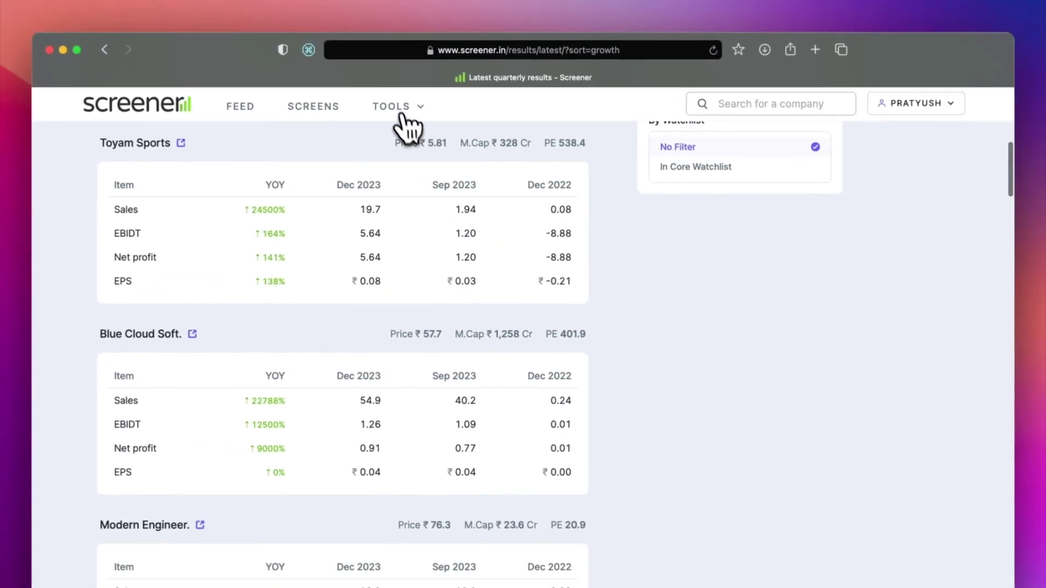
left_click(397, 105)
View the Commodity prices chart for Paper for printing & writing, then return to the Core Watchlist feed
left_click(425, 253)
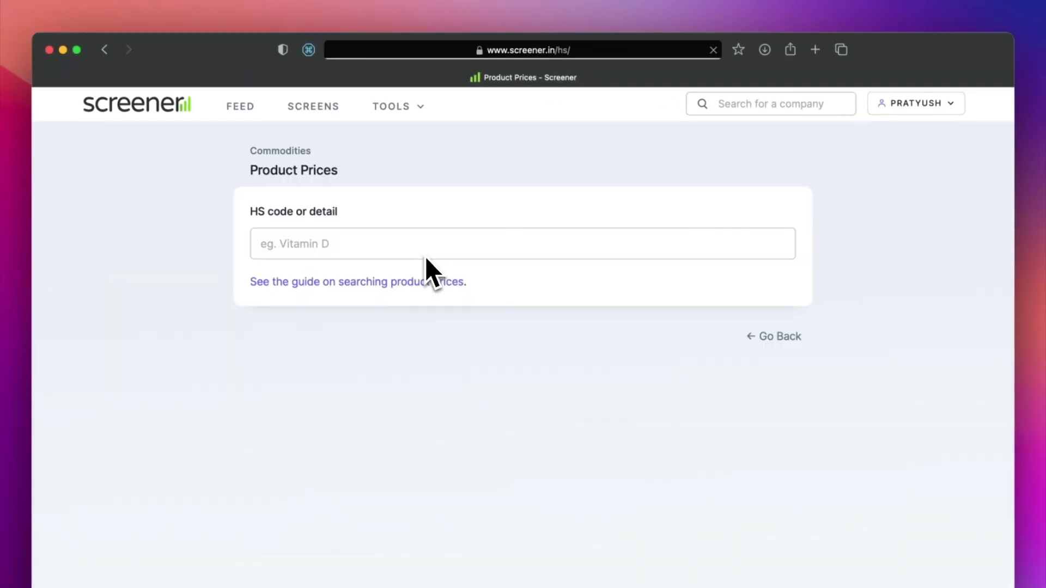
type("paper")
key("Return")
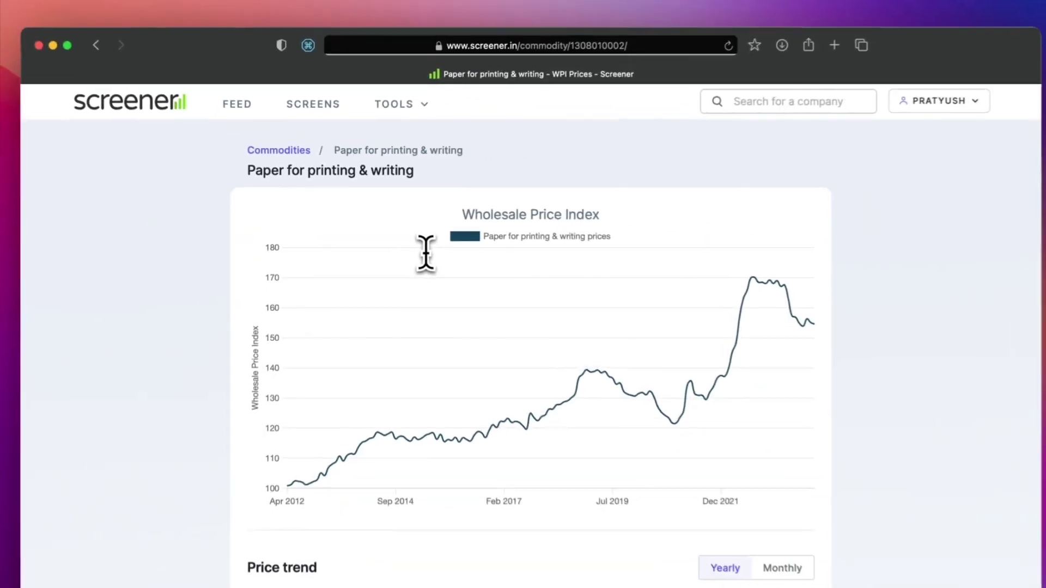
scroll(441, 327, "down", 4)
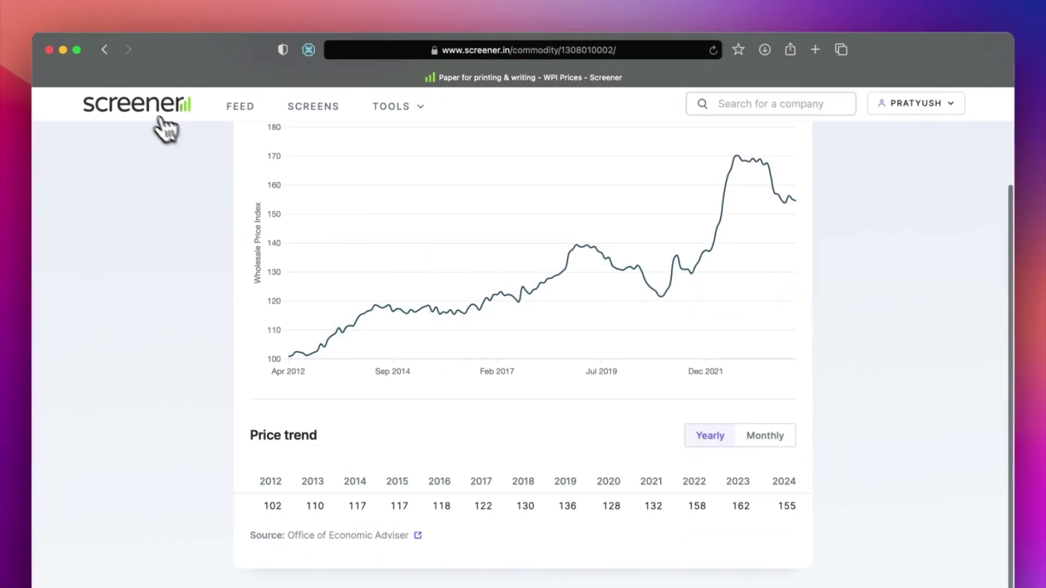
left_click(166, 129)
scroll(304, 378, "down", 20)
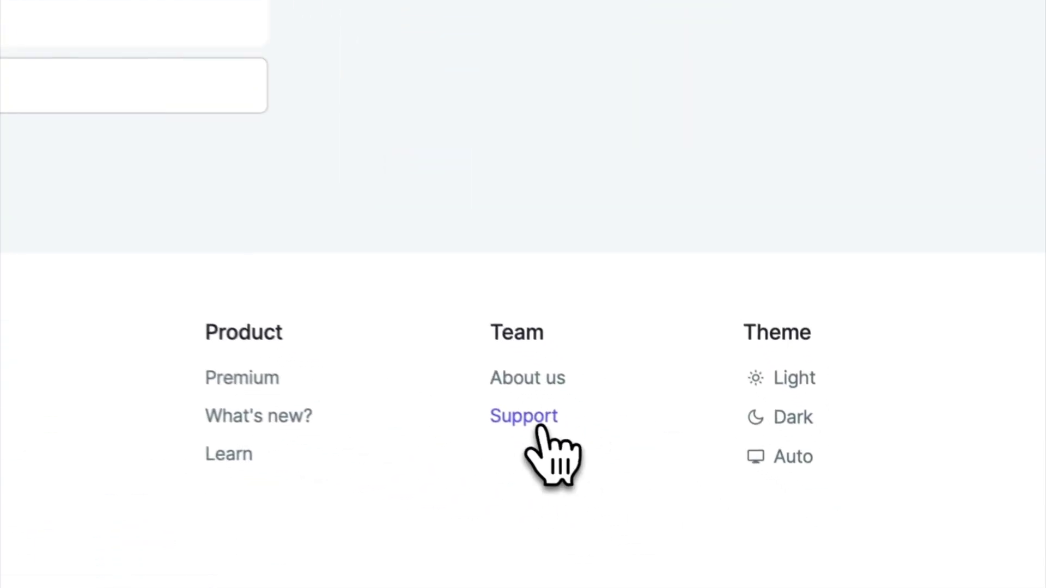
Open the Contact support form from the footer's Support link
left_click(721, 518)
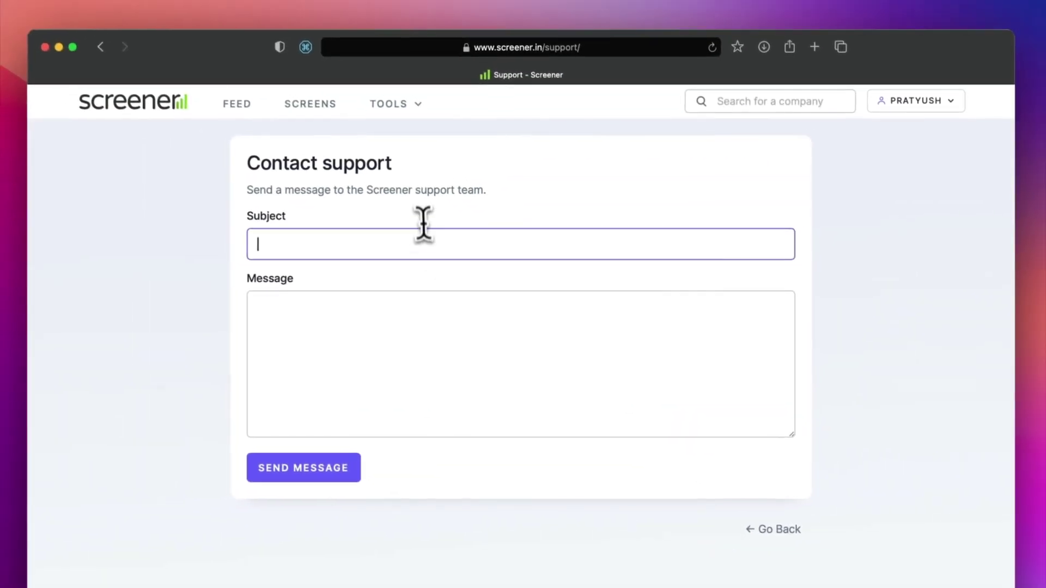